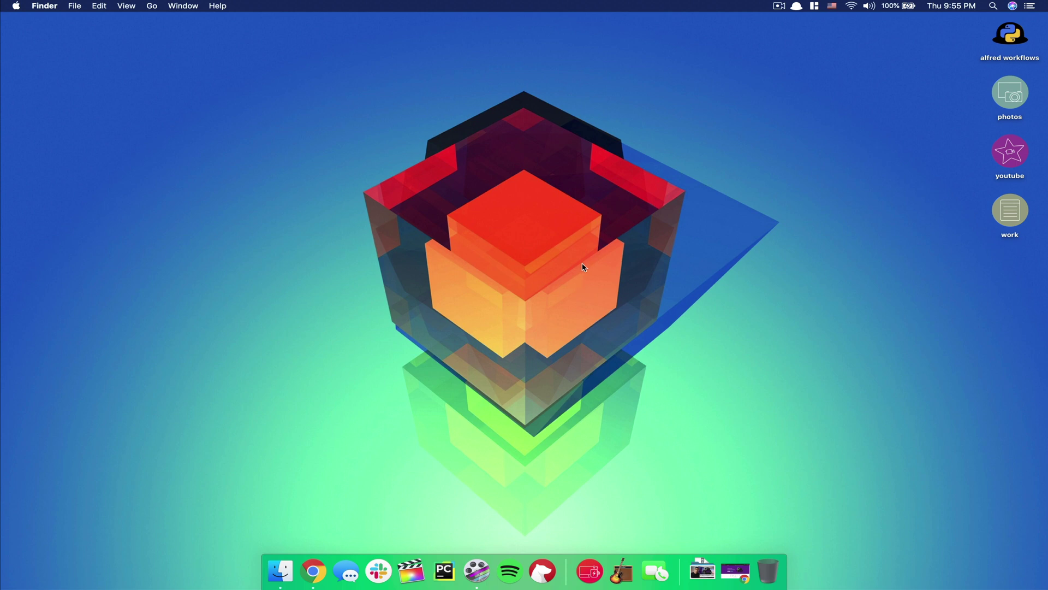
View the Alfred Powerpack licence page in Chrome and open the alfred workflows folder
click(314, 572)
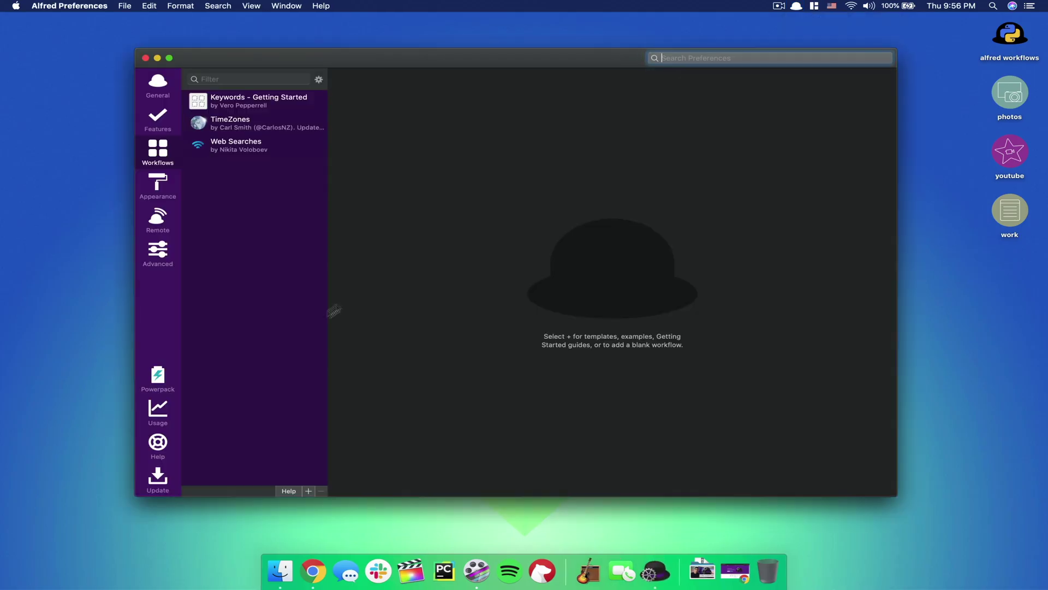
click(157, 382)
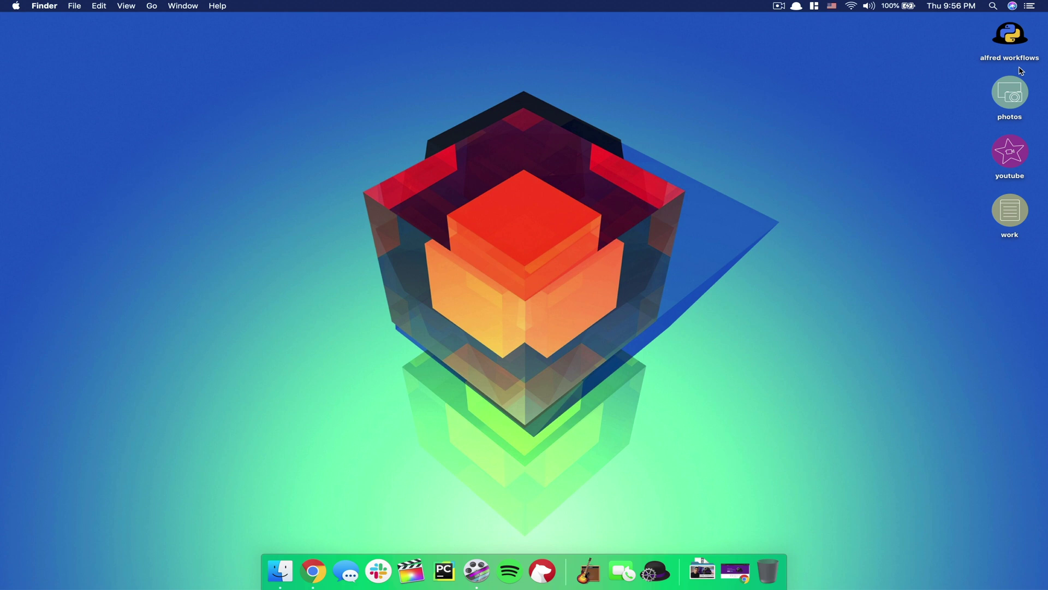
click(1013, 44)
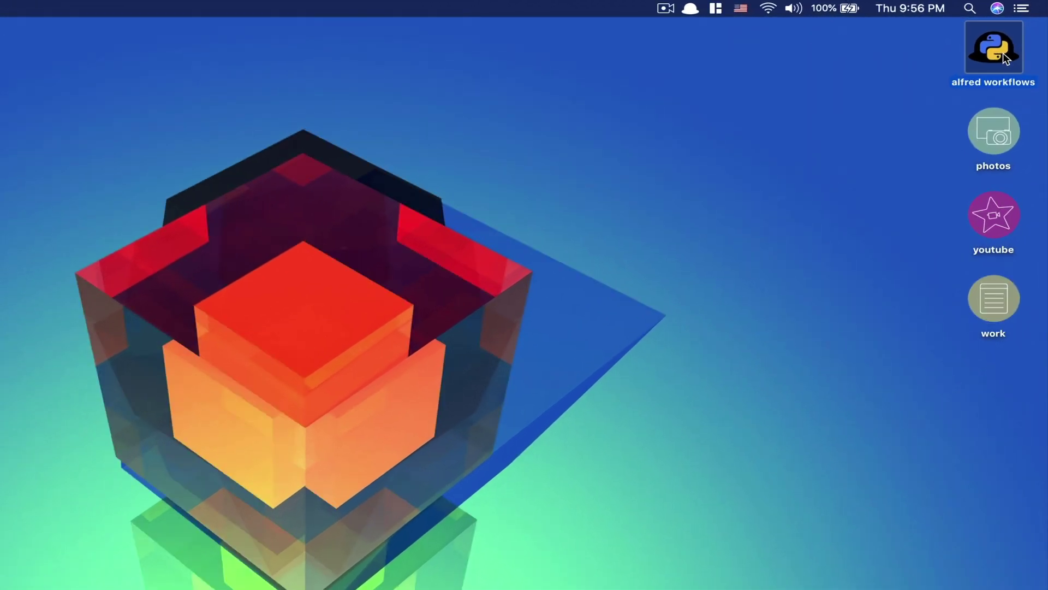
double_click(1019, 41)
drag(494, 135, 387, 160)
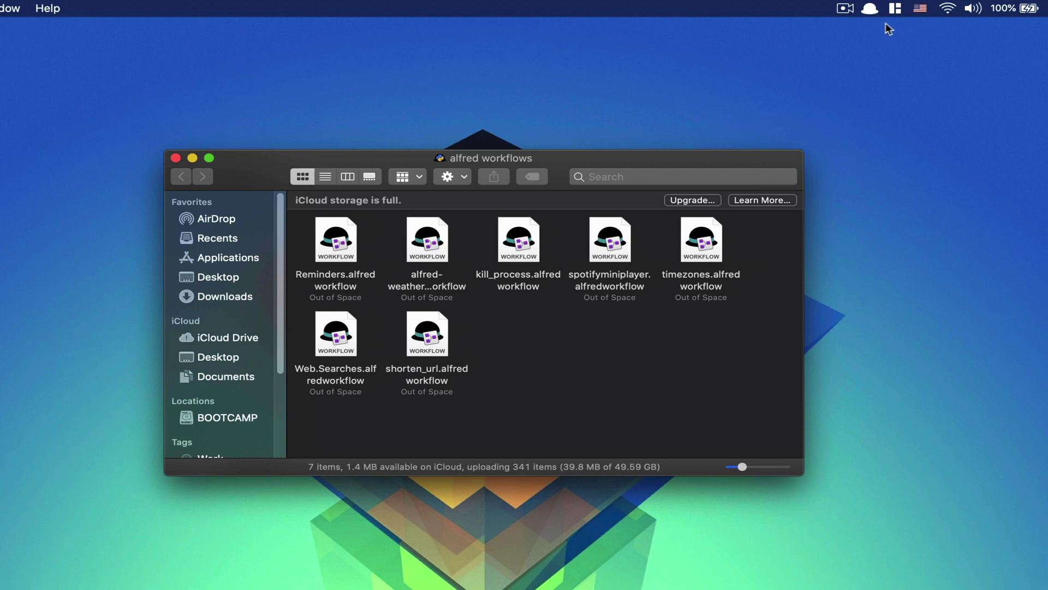
Drag Reminders.alfredworkflow into the Workflows list in Alfred Preferences
click(870, 9)
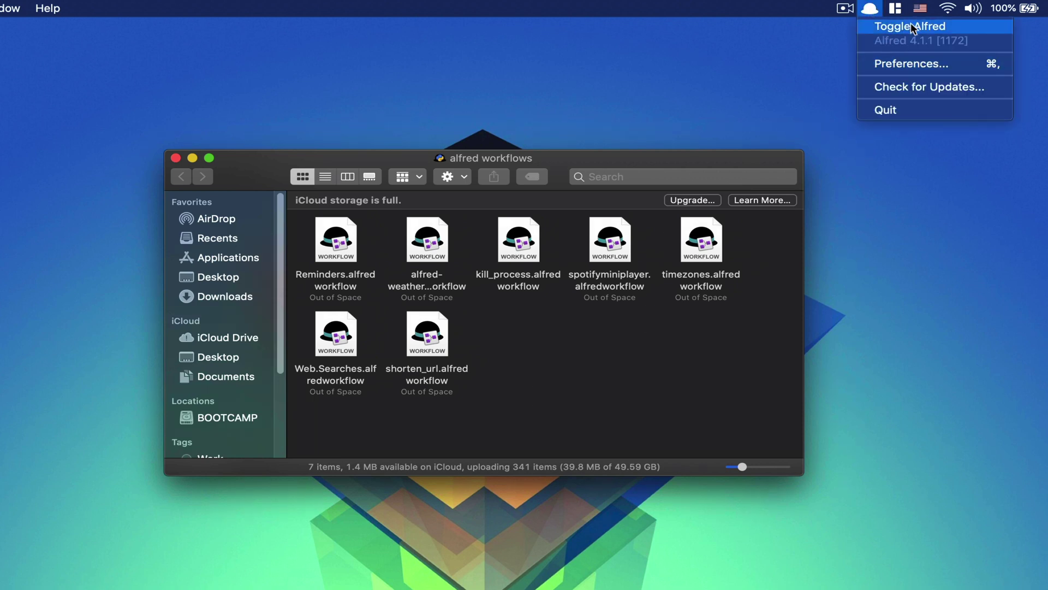
click(901, 64)
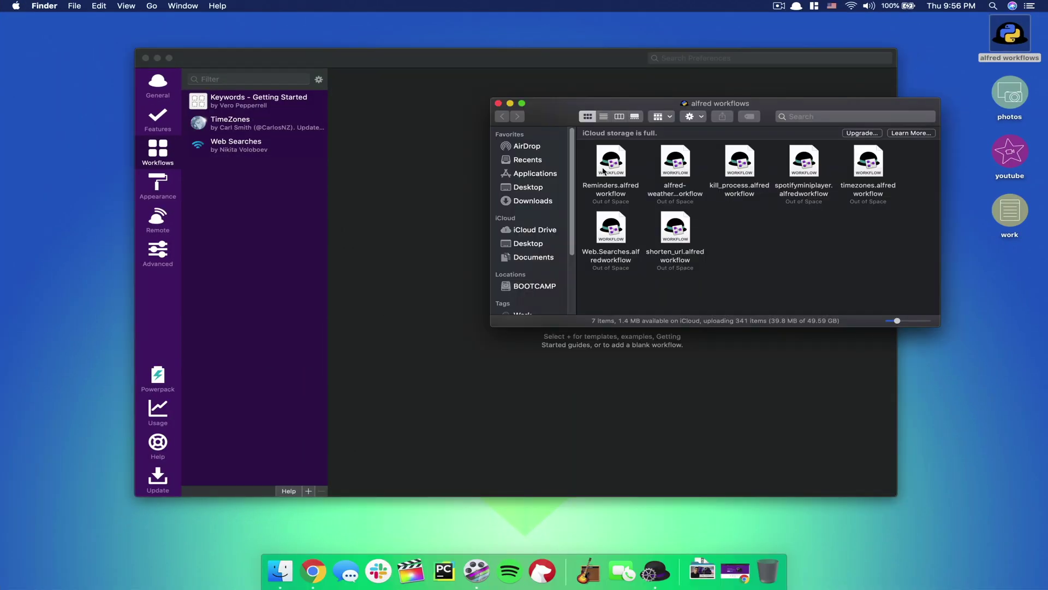
drag(611, 164, 279, 207)
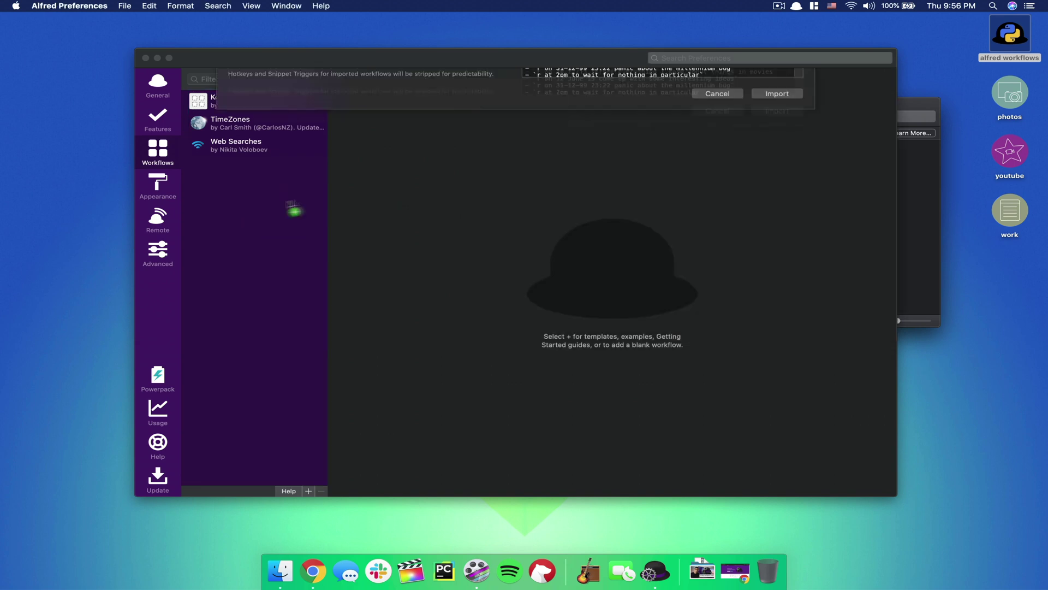
Import Reminders, then add 'buy groceries tomorrow at 2 pm !!!' and an 'r this' reminder for the Chrome page
click(776, 334)
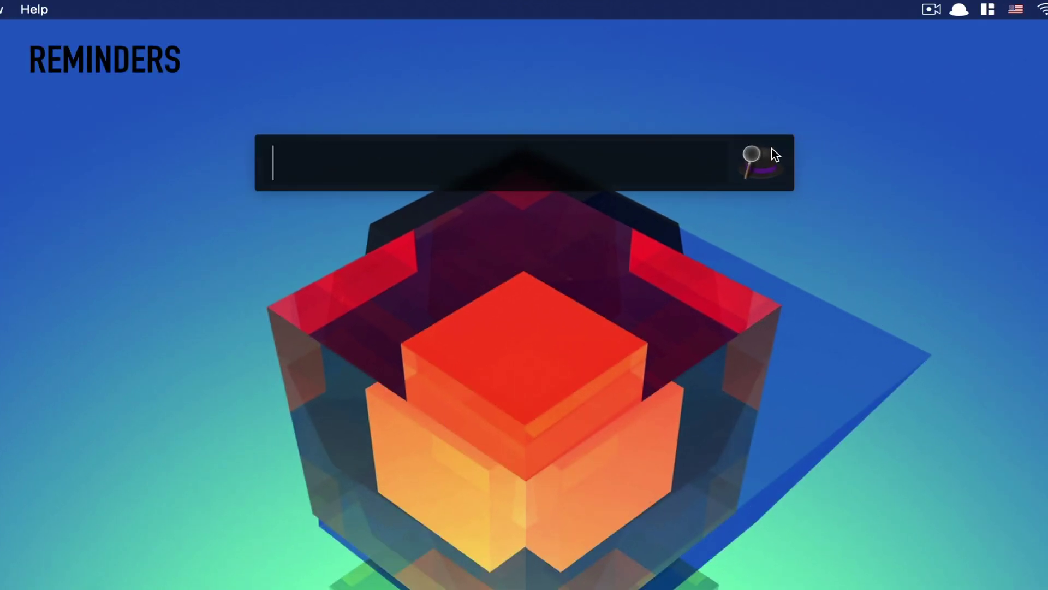
text(r)
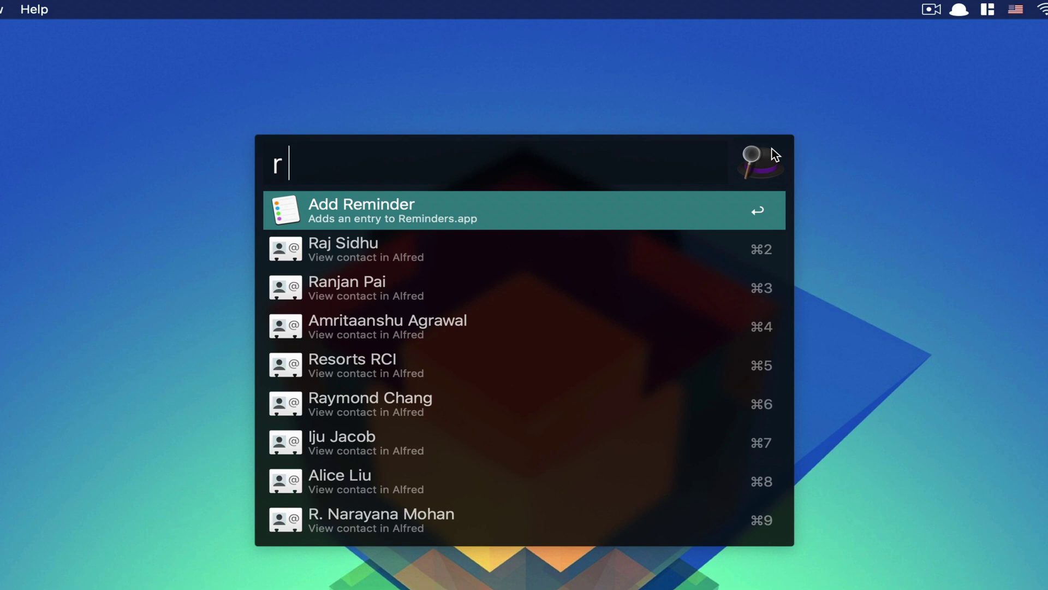
text( buy gtro)
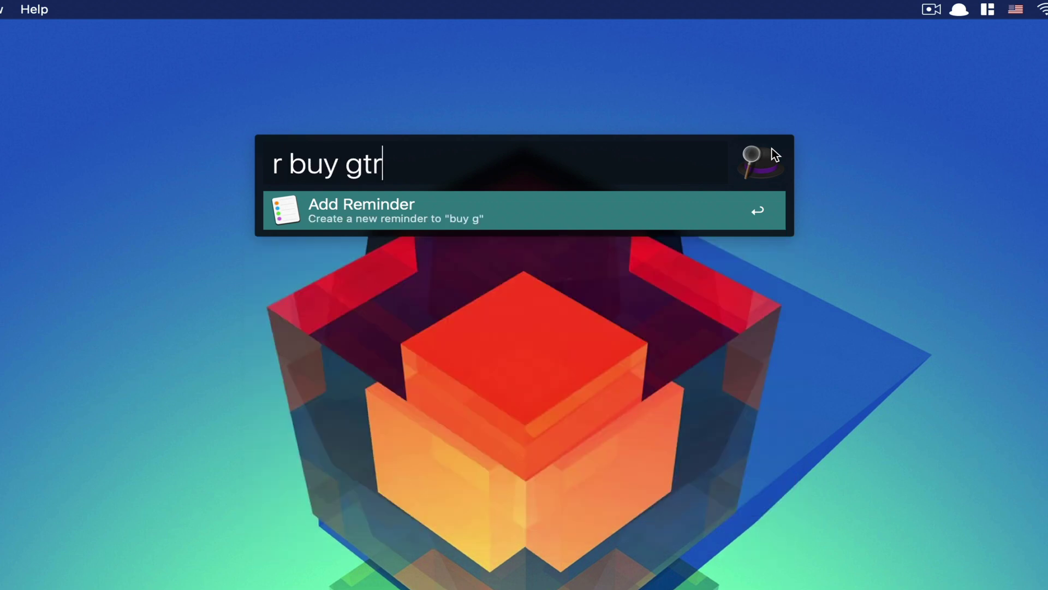
key(BackSpace)
key(BackSpace)
key(BackSpace)
text(roceries )
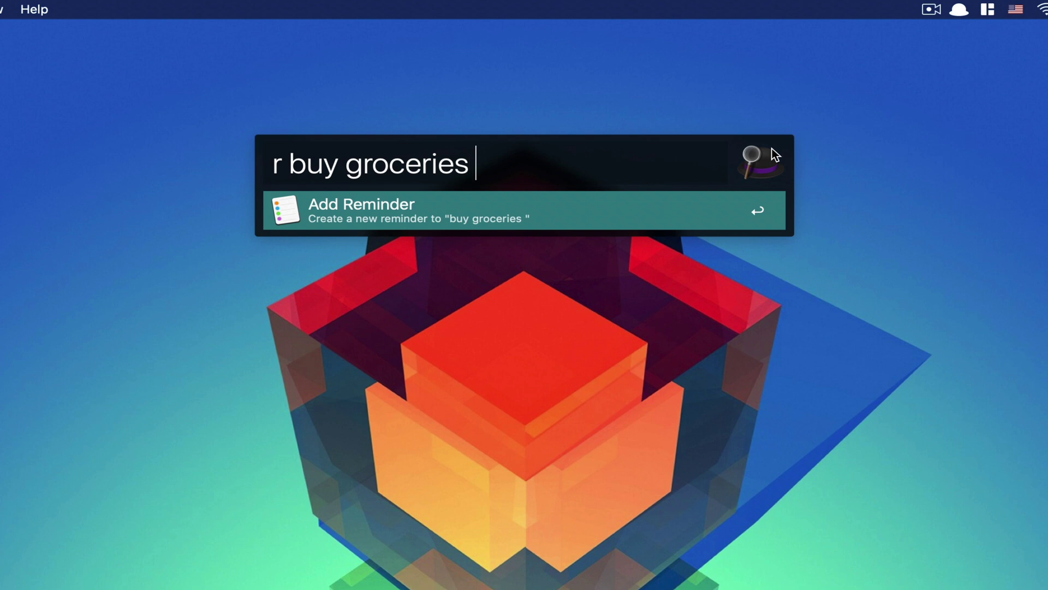
text(tomorrow )
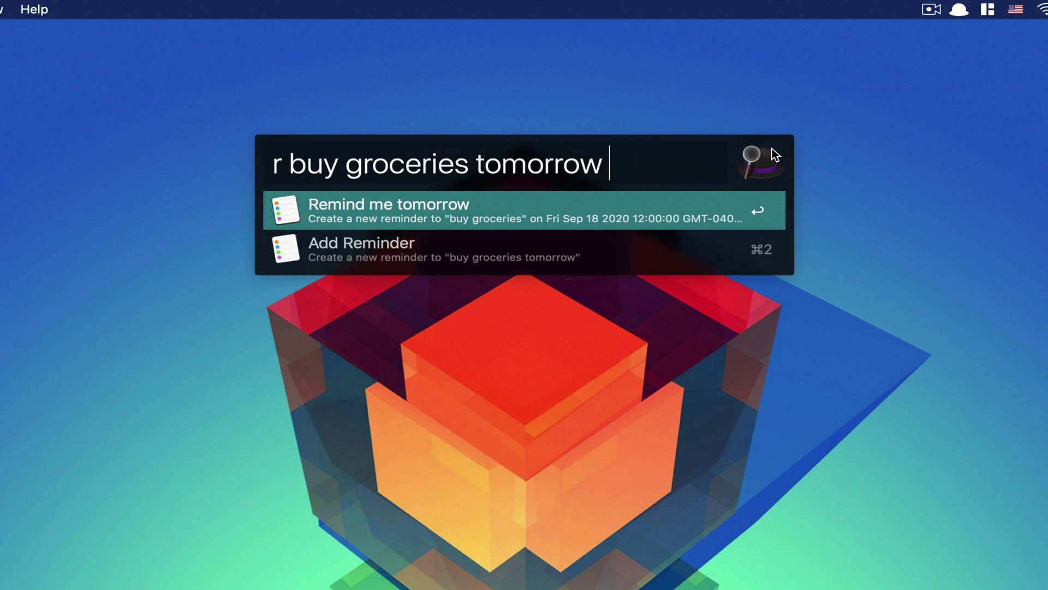
text(at 2 )
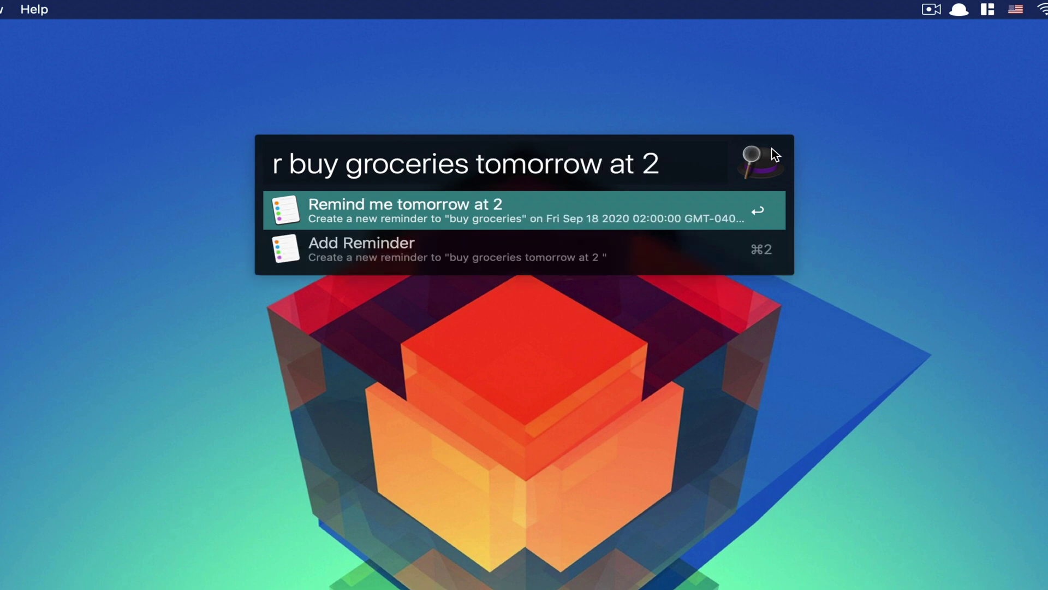
text(pm !)
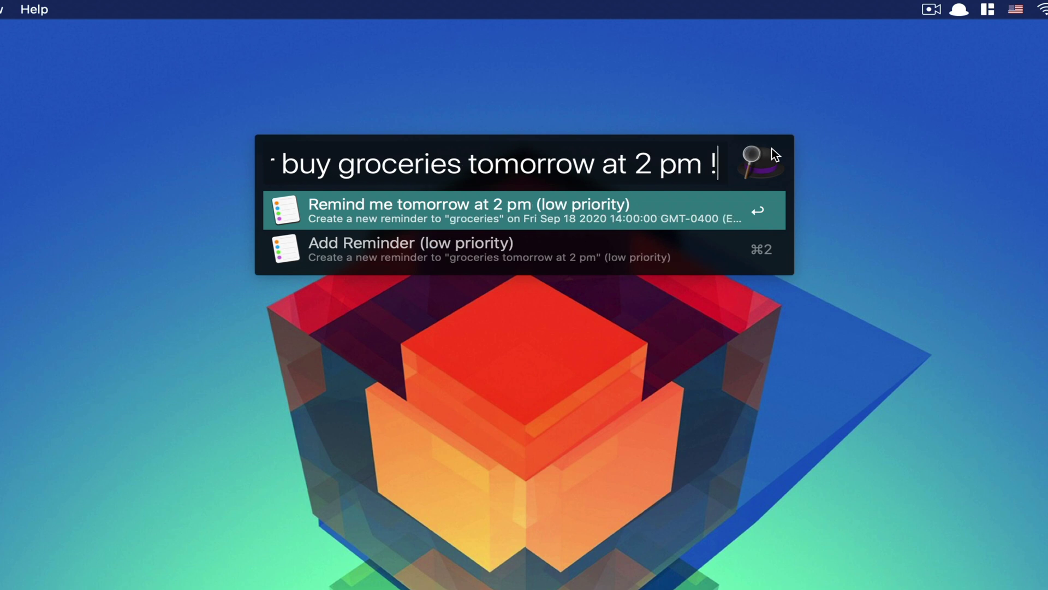
text(!)
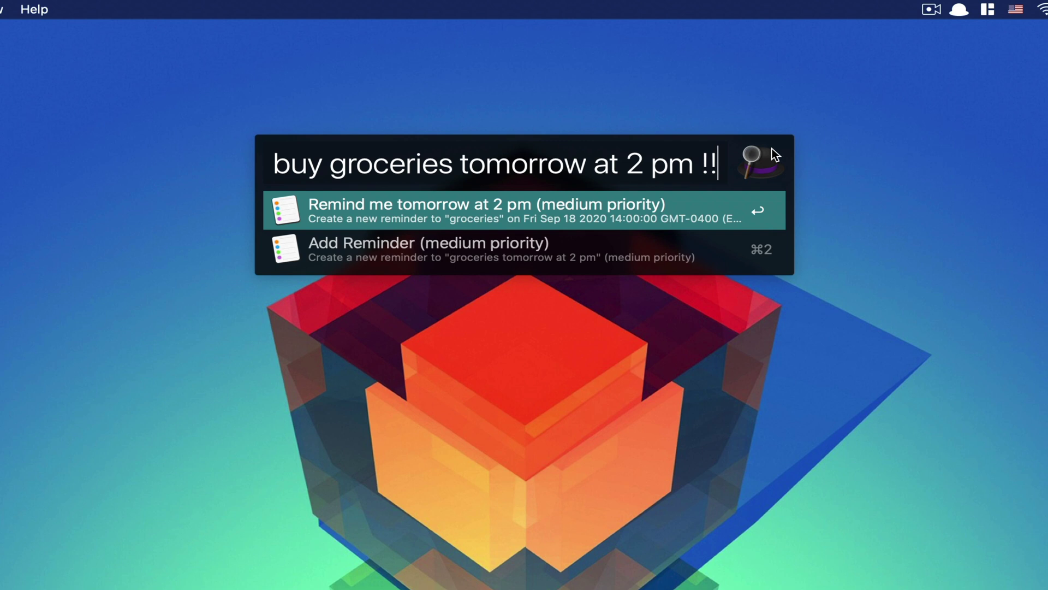
text(!)
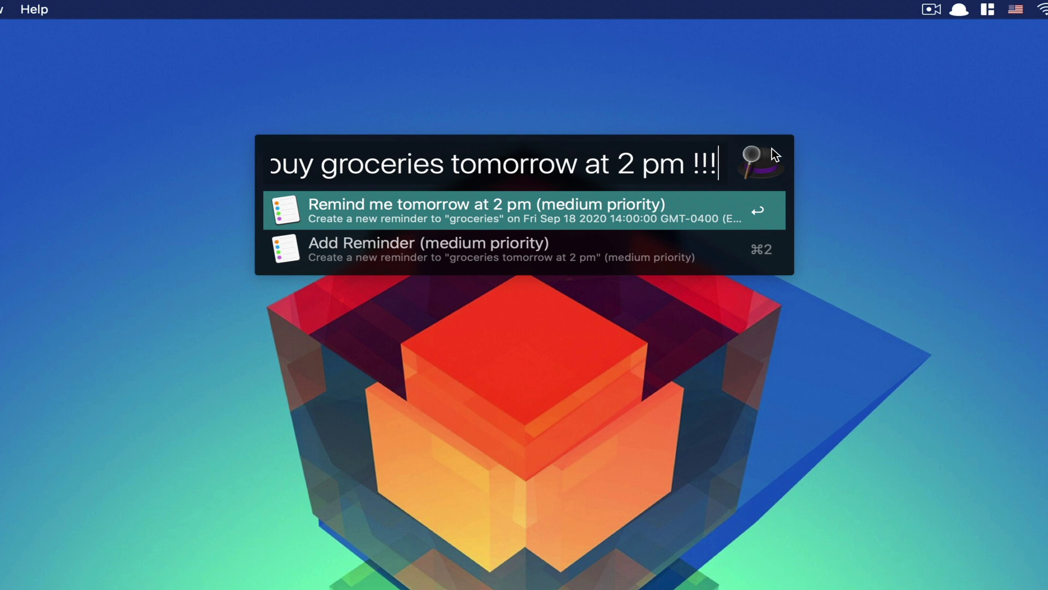
key(Return)
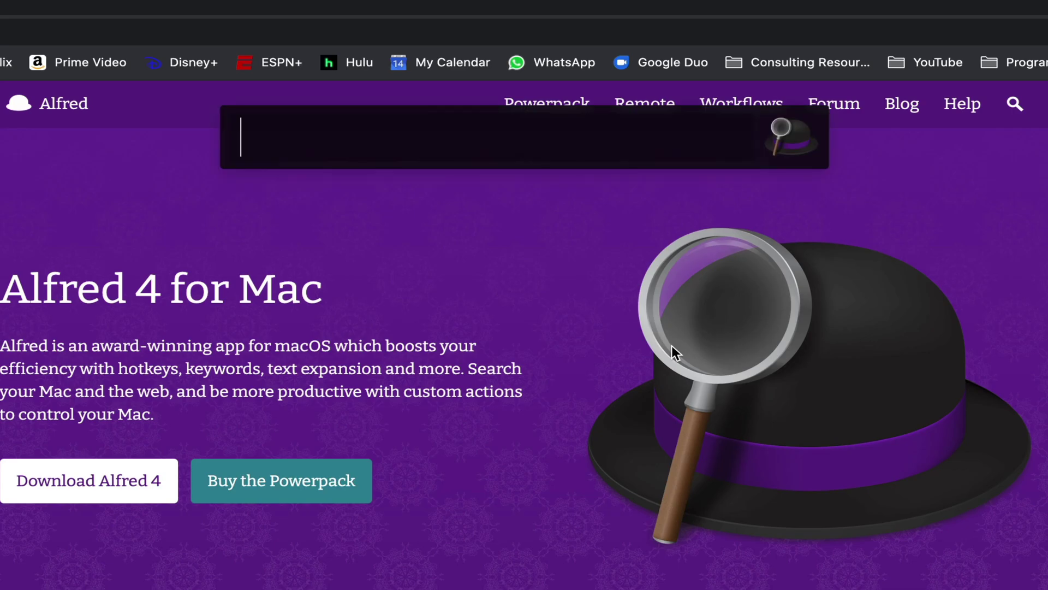
text(r this)
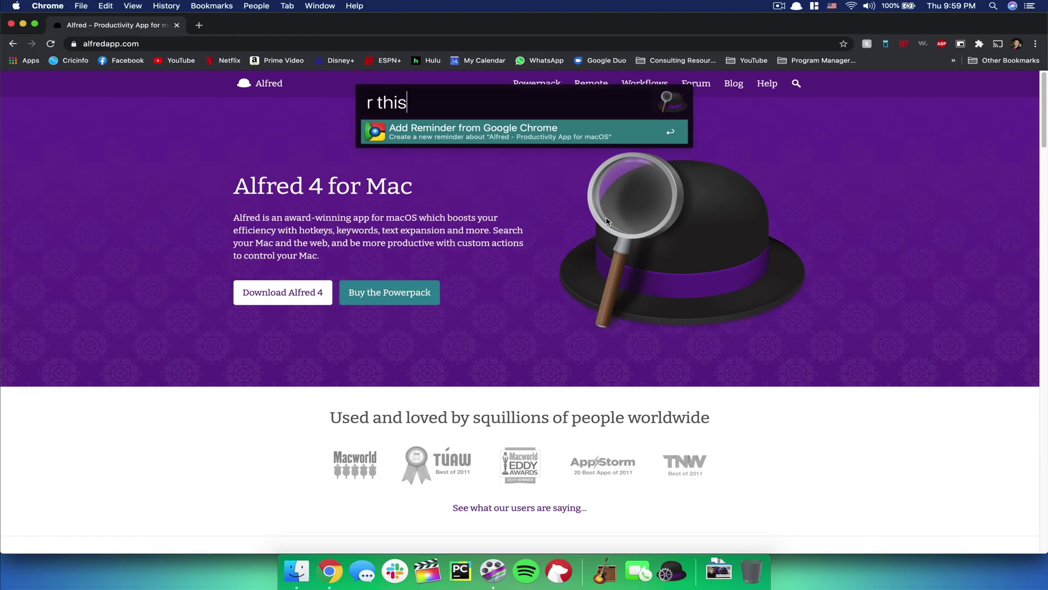
key(Return)
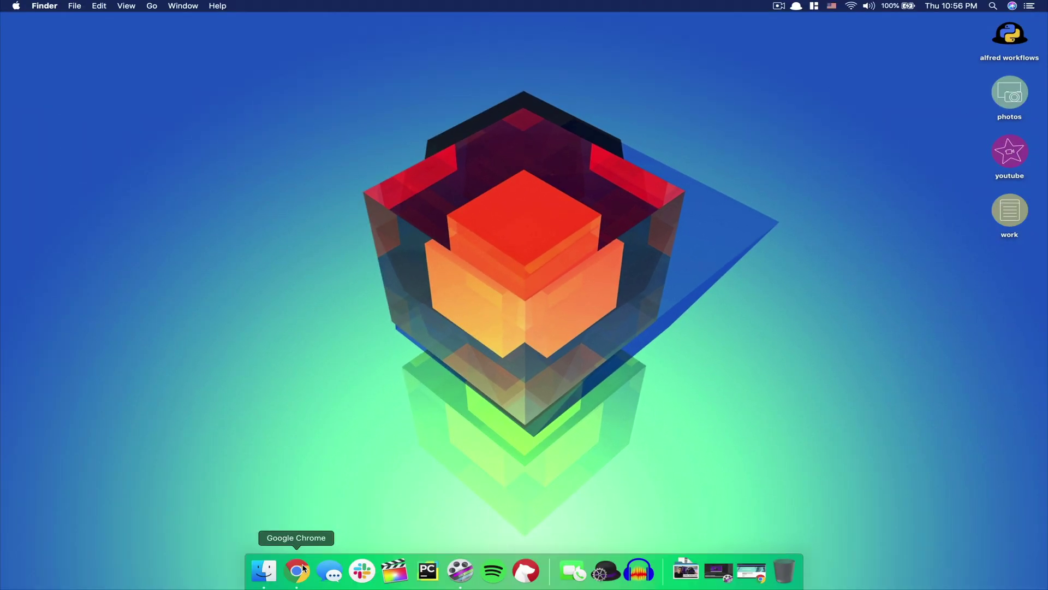
Log in to the Spotify developer dashboard and create the app 'alfred spotify mini player', accepting both terms
click(297, 570)
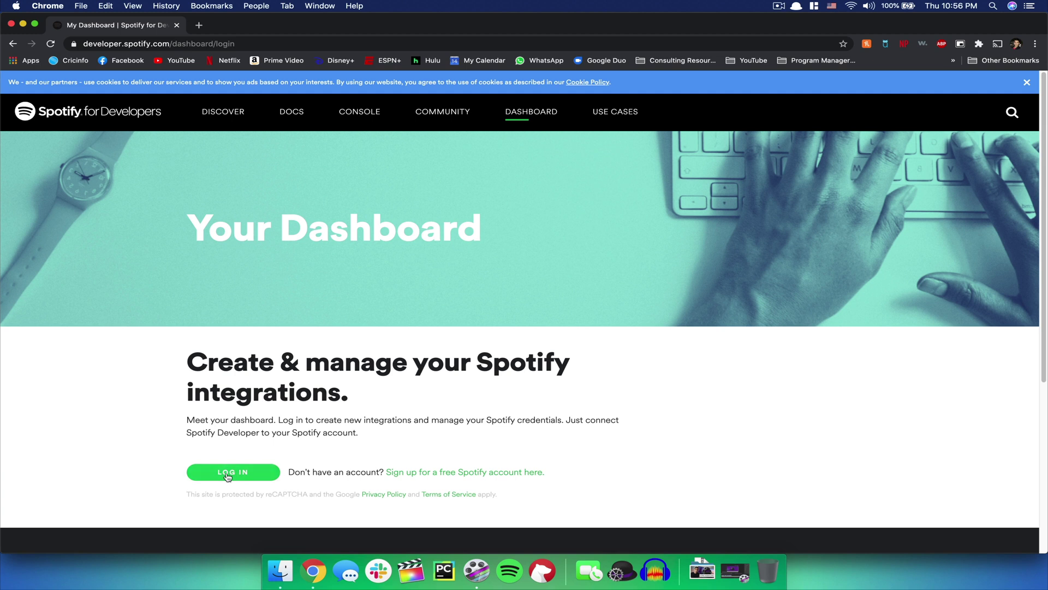
click(228, 473)
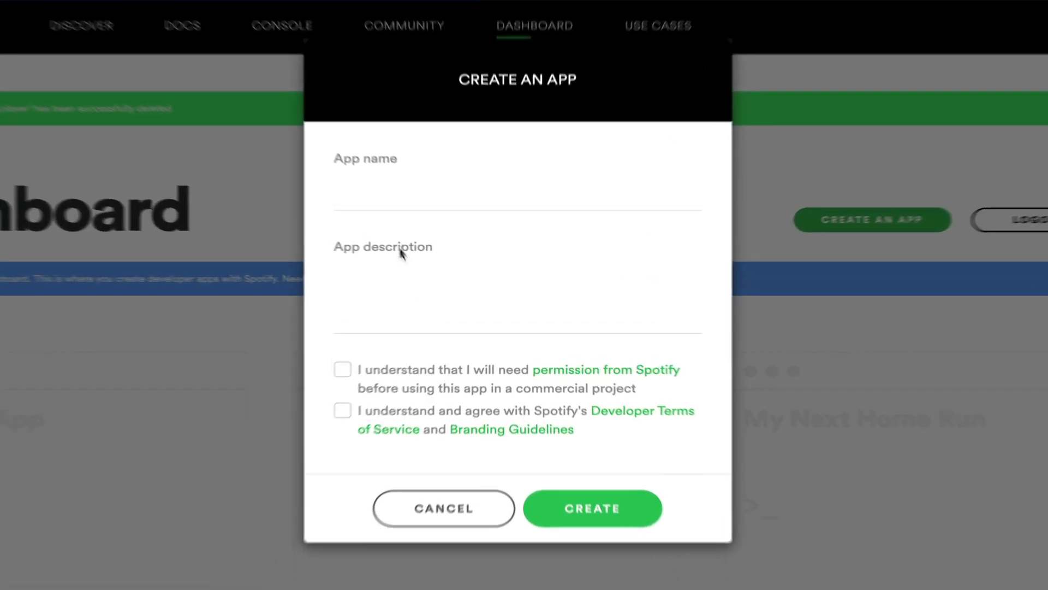
click(401, 194)
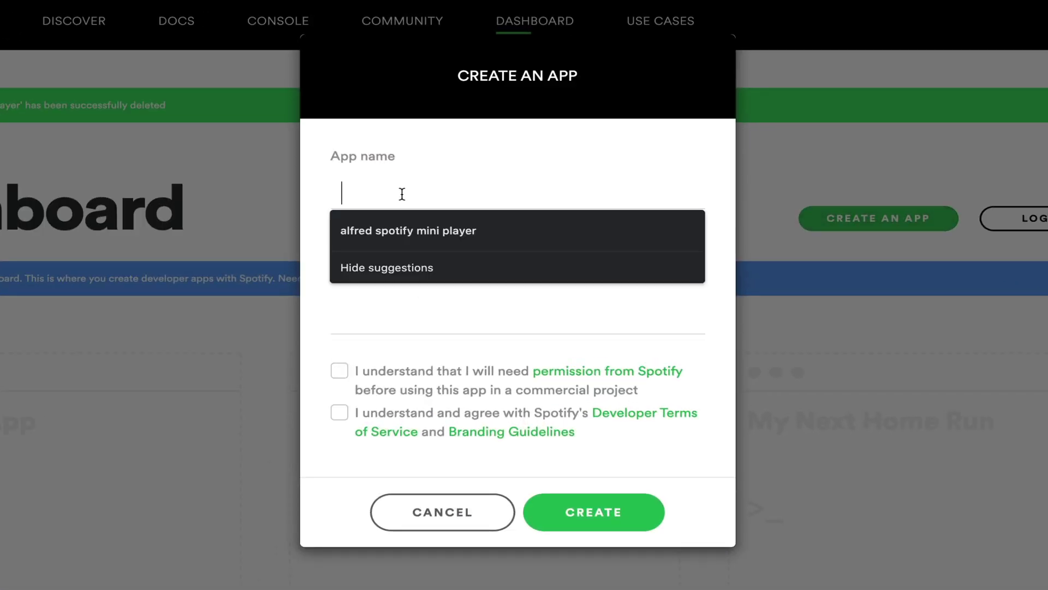
text(alfred spotify mini player)
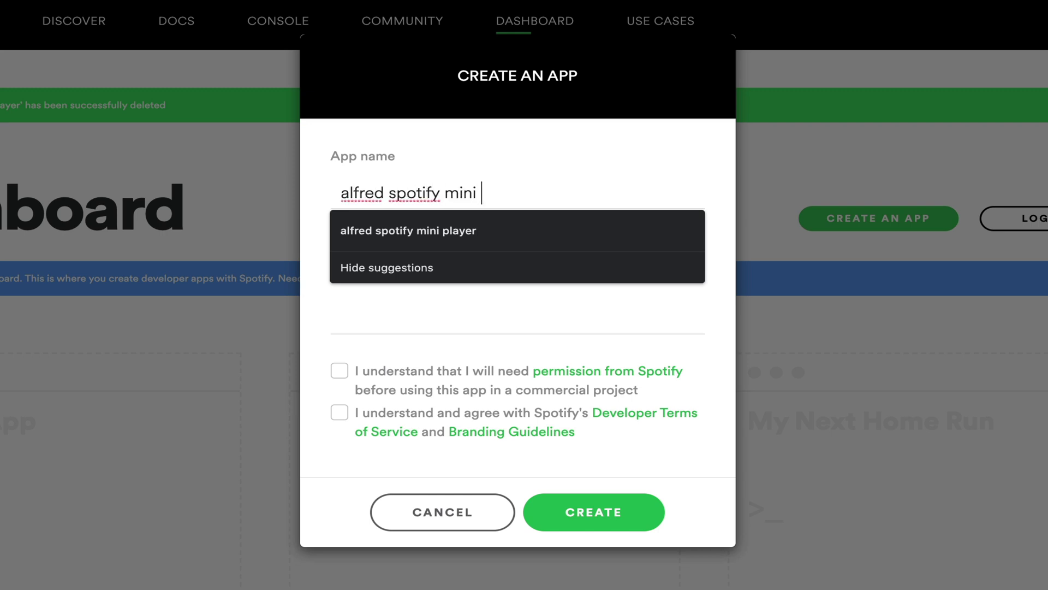
click(403, 312)
text(w)
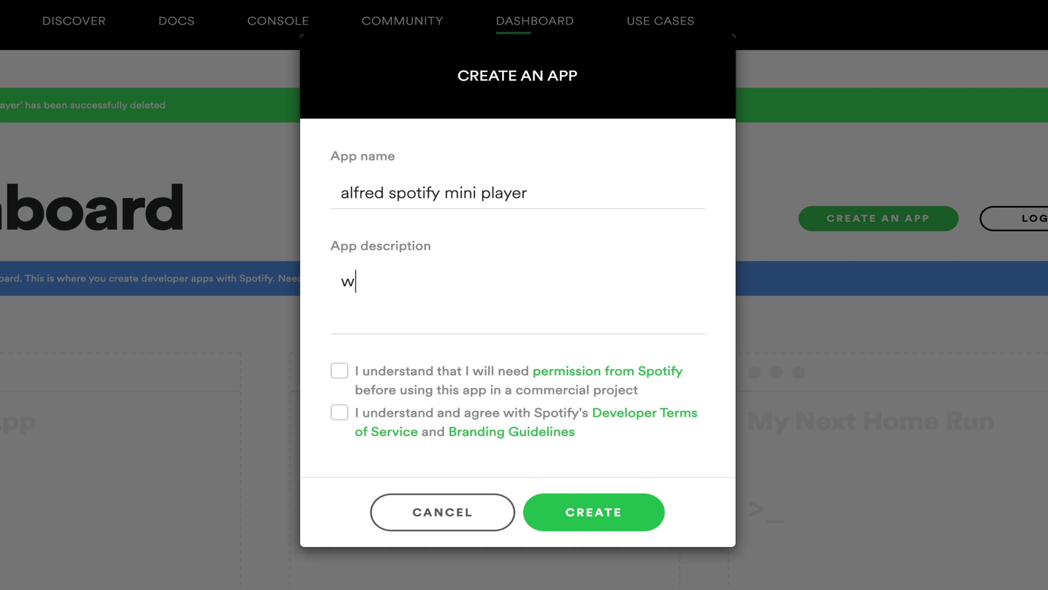
text(hate)
text(ever)
key(BackSpace)
key(BackSpace)
key(BackSpace)
key(BackSpace)
text(ver)
click(342, 371)
click(340, 412)
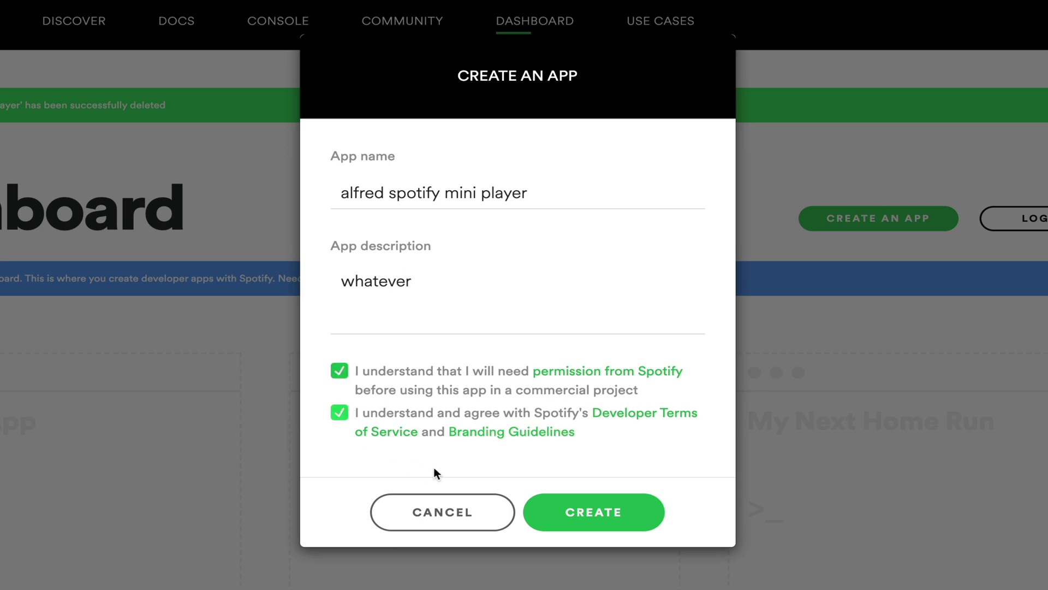
click(569, 510)
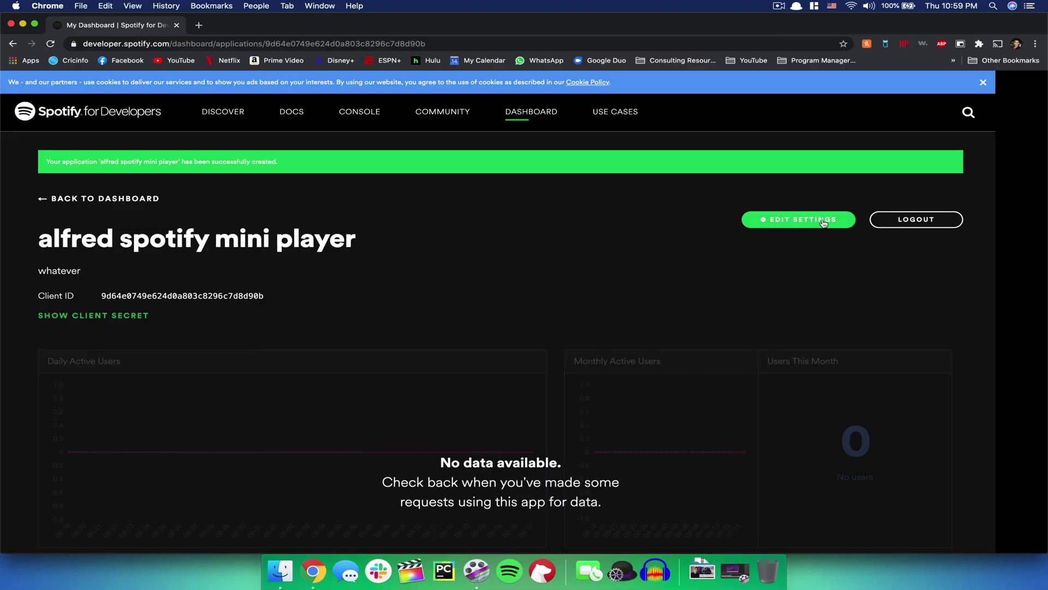
click(824, 220)
scroll(558, 266, down, 5)
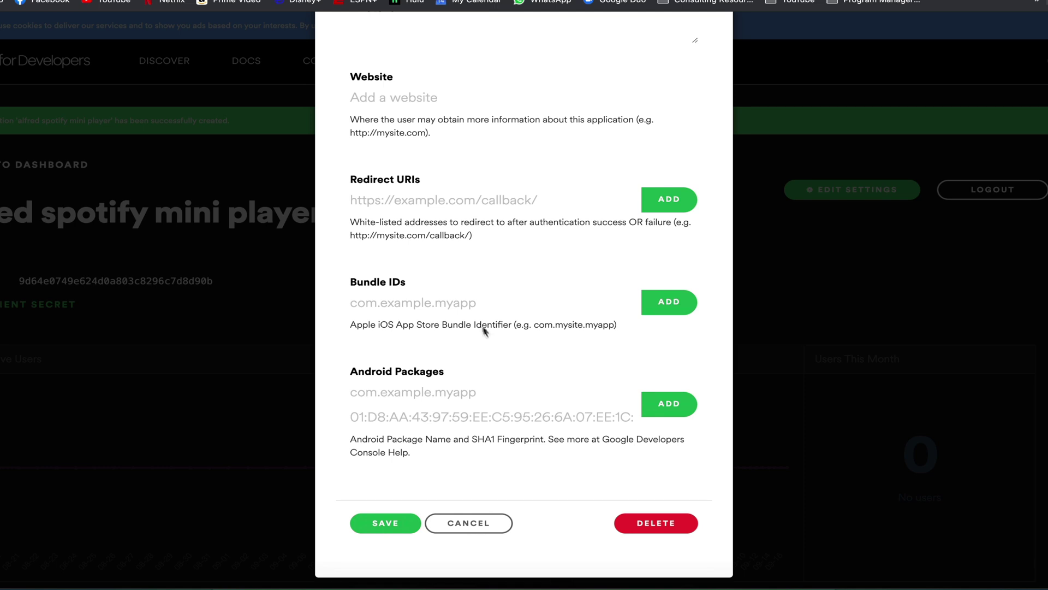
scroll(484, 329, up, 3)
click(464, 301)
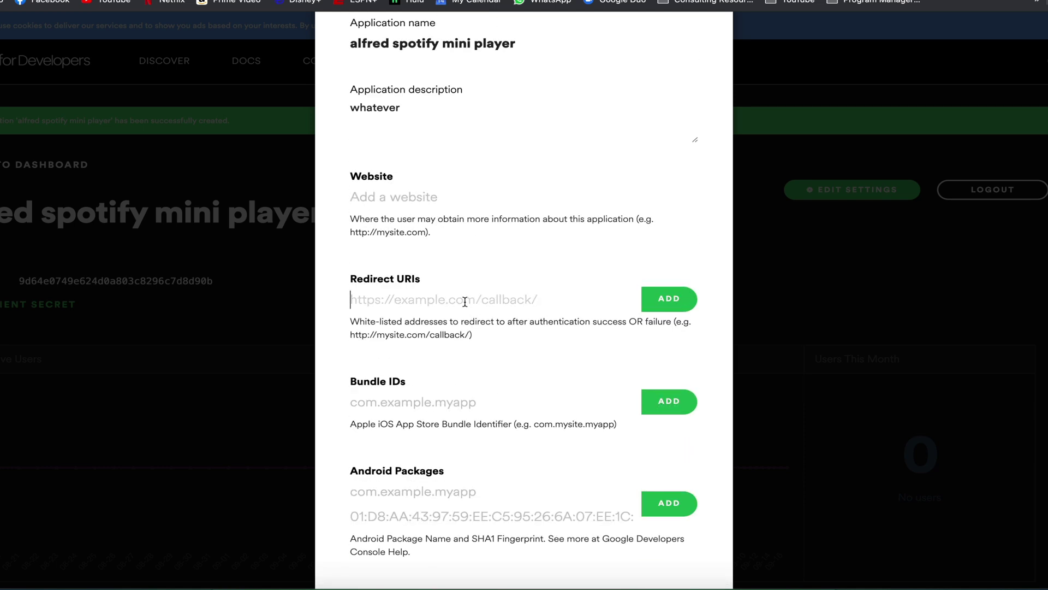
text(http://localhost:15298/callback.php)
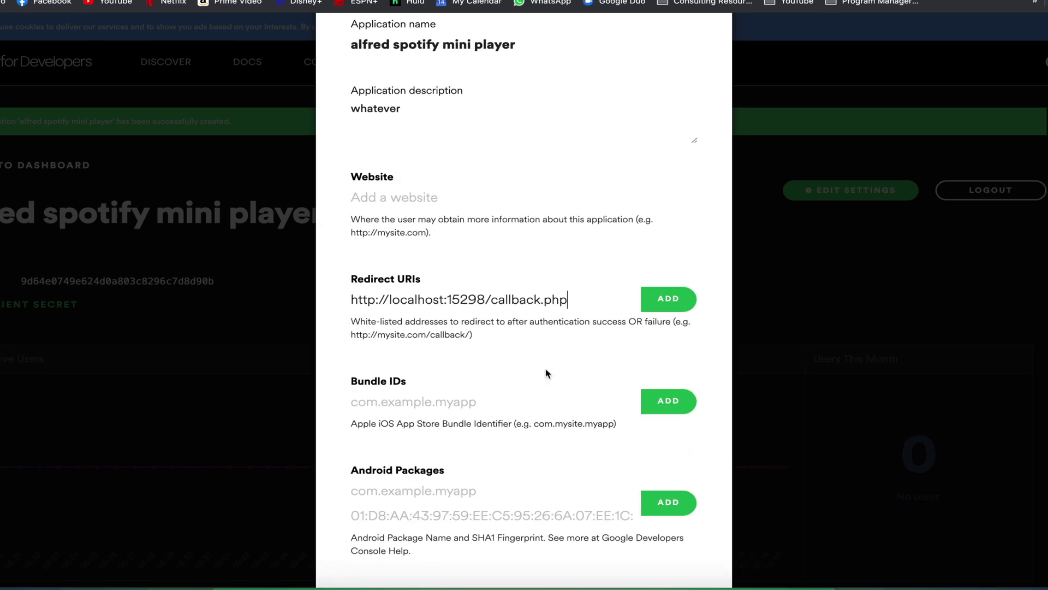
scroll(546, 372, down, 2)
click(664, 225)
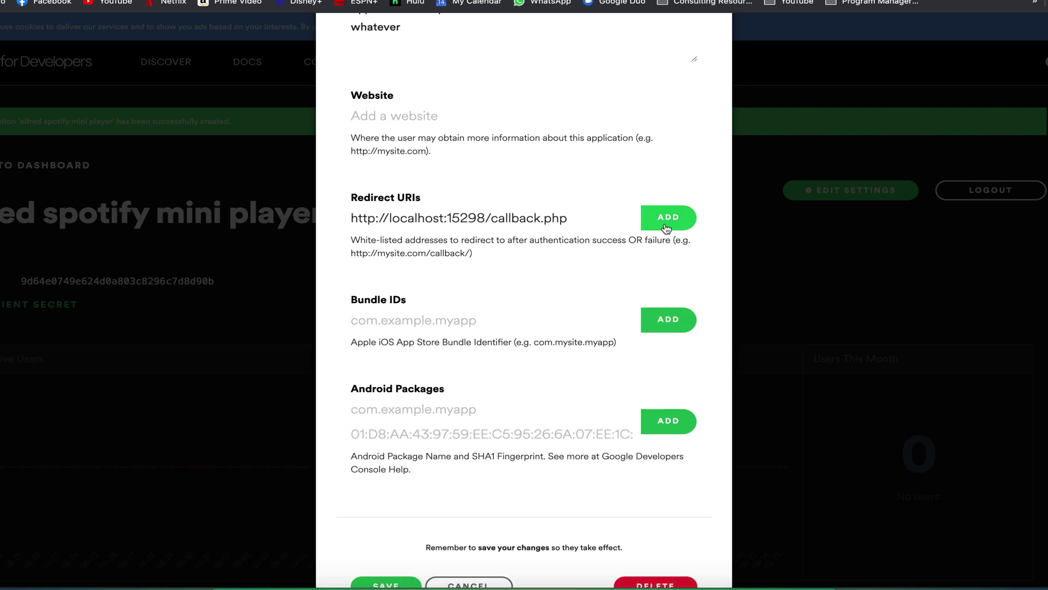
scroll(628, 393, down, 3)
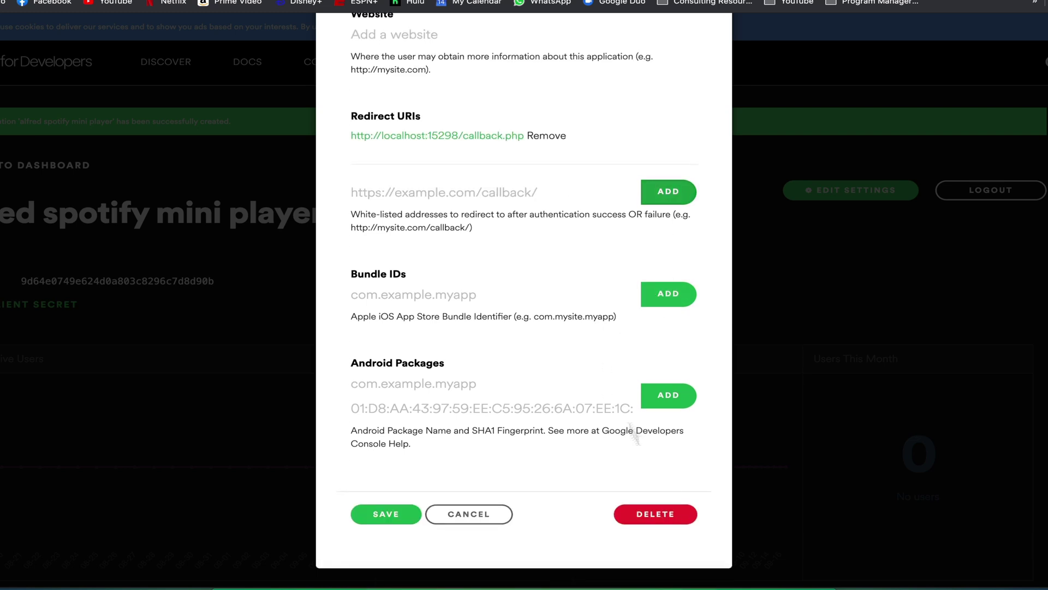
click(398, 517)
scroll(293, 306, down, 1)
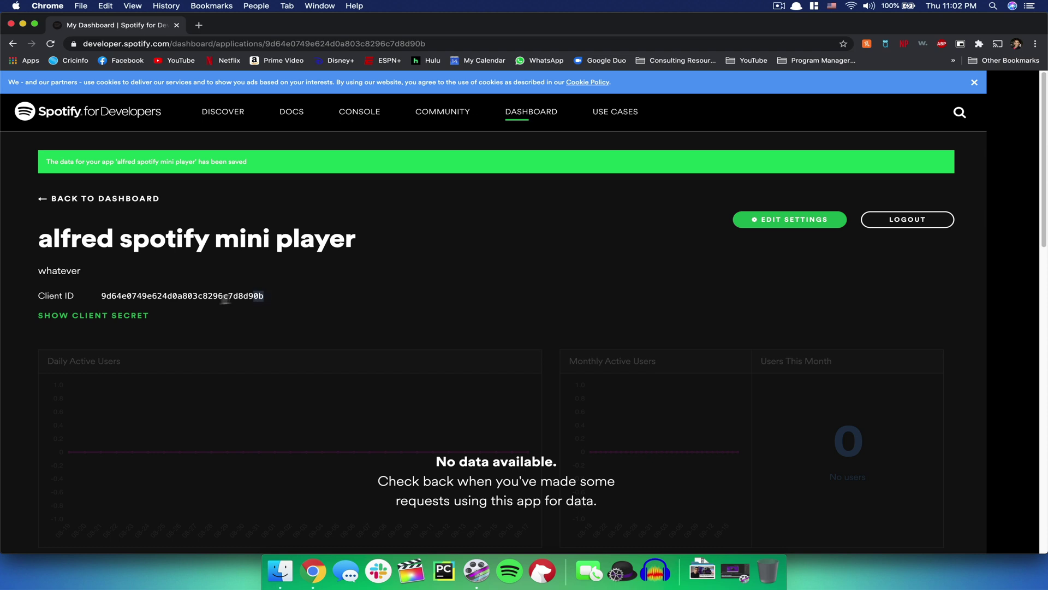
Copy the app's Client ID and submit it to Alfred with spot_mini
drag(224, 300, 100, 299)
key(super+c)
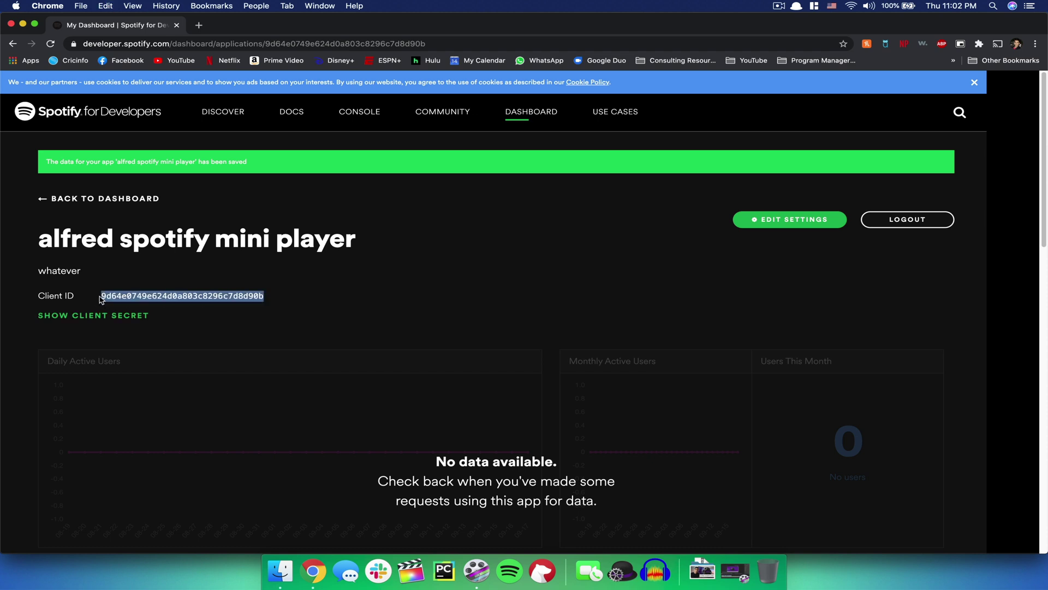
key(alt+space)
text(spot)
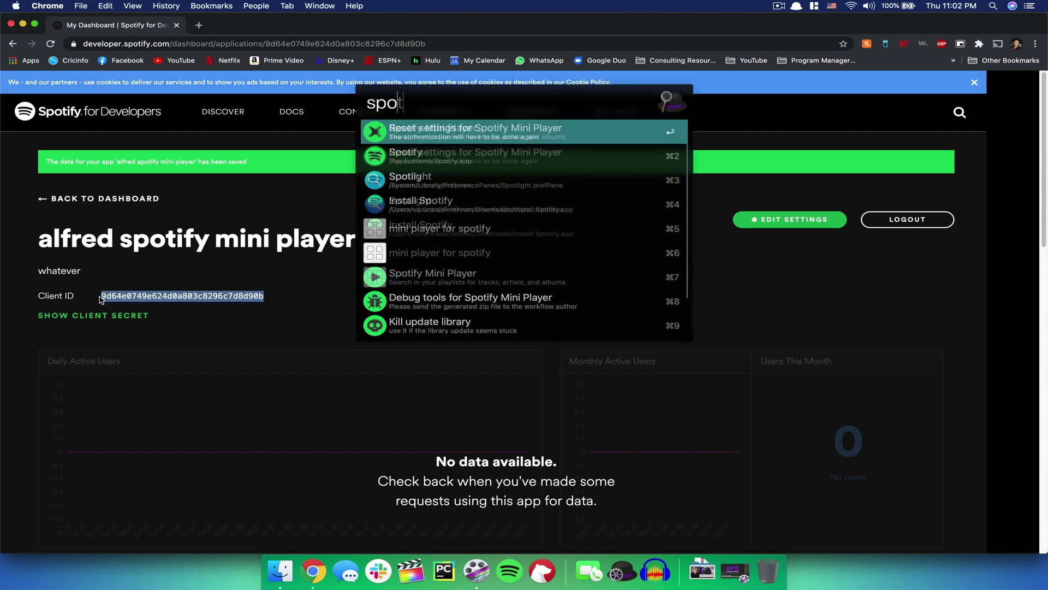
text(_mini)
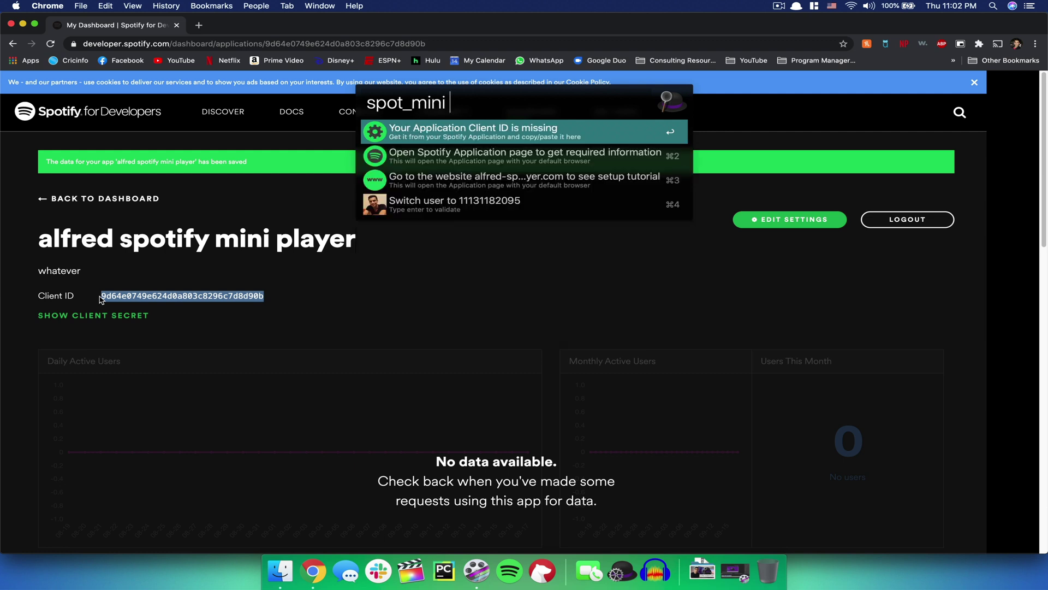
key(super+v)
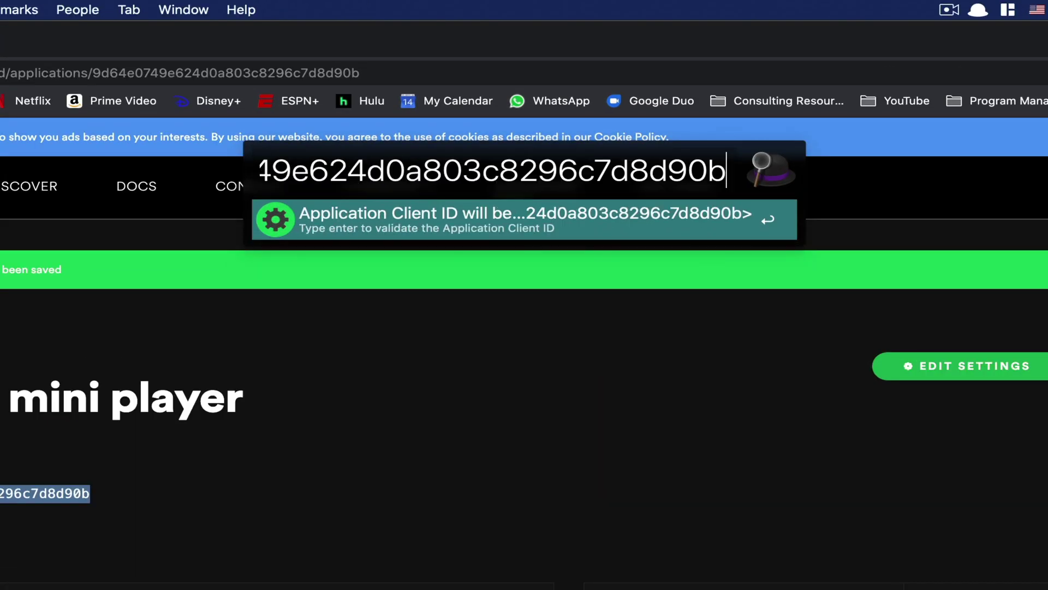
key(Return)
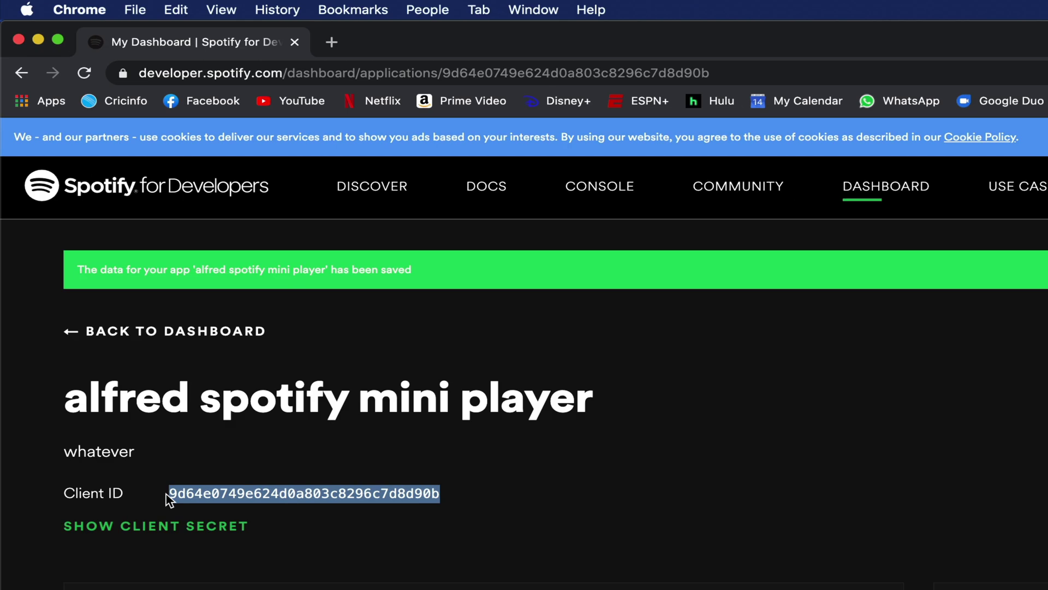
Reveal and copy the Client Secret, then submit it to Alfred with spot_mini
click(189, 536)
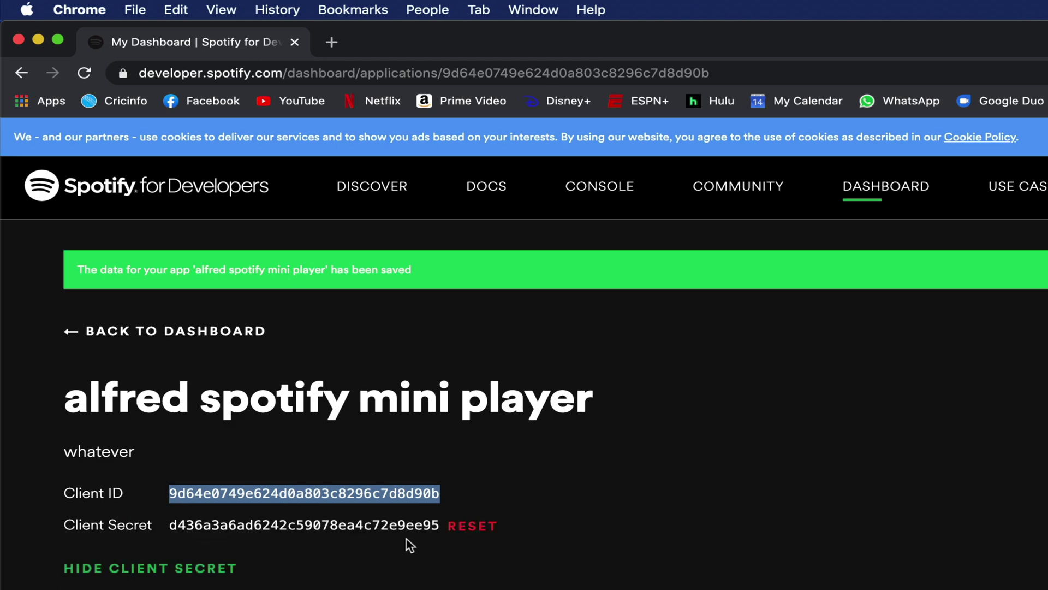
drag(443, 530, 170, 528)
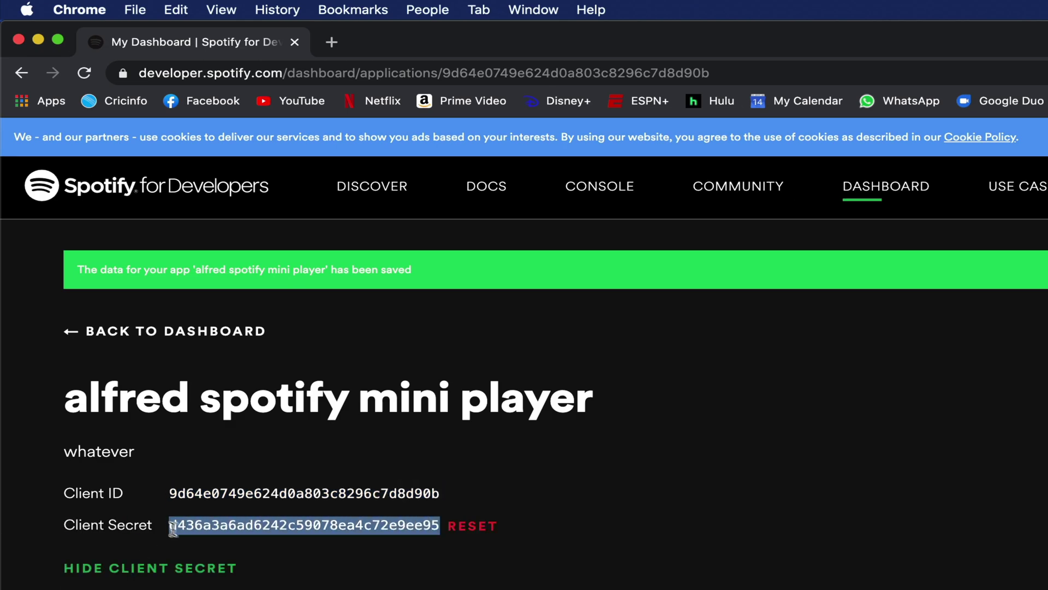
key(alt+space)
text(spot_mini)
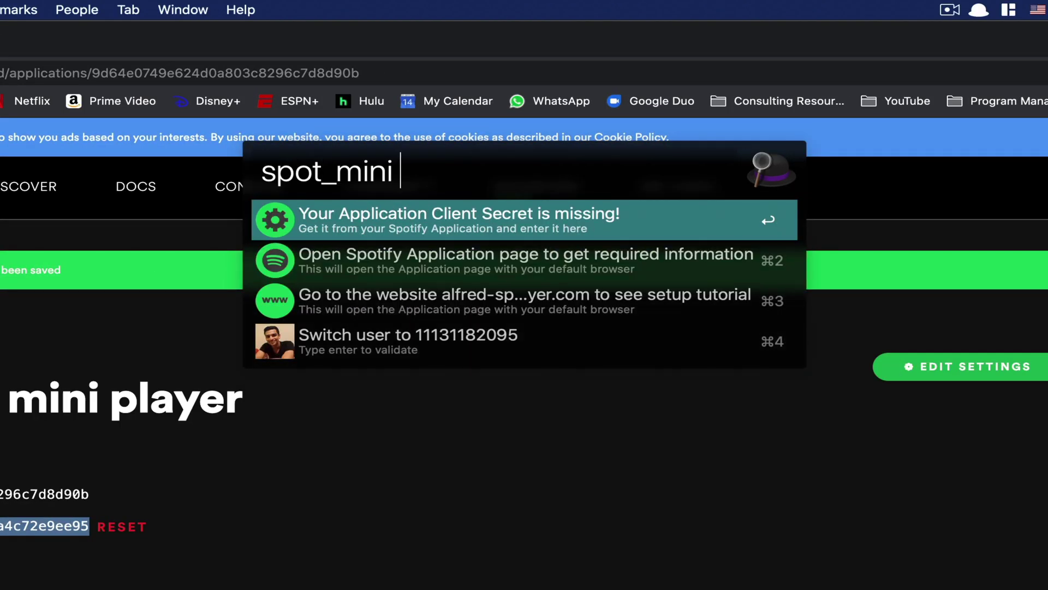
key(super+v)
key(Return)
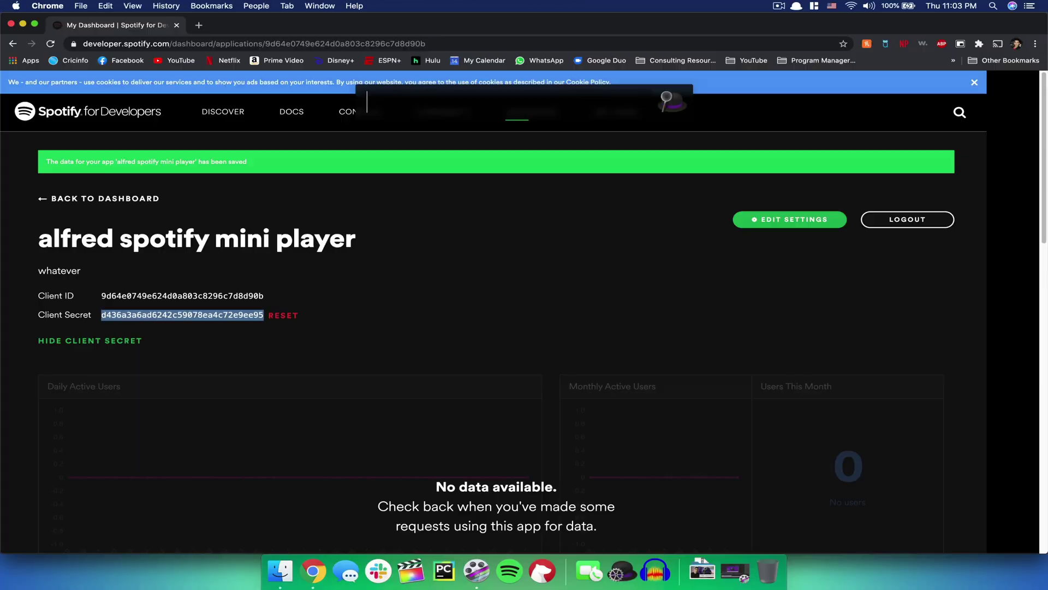
key(alt+space)
text(spot_mini)
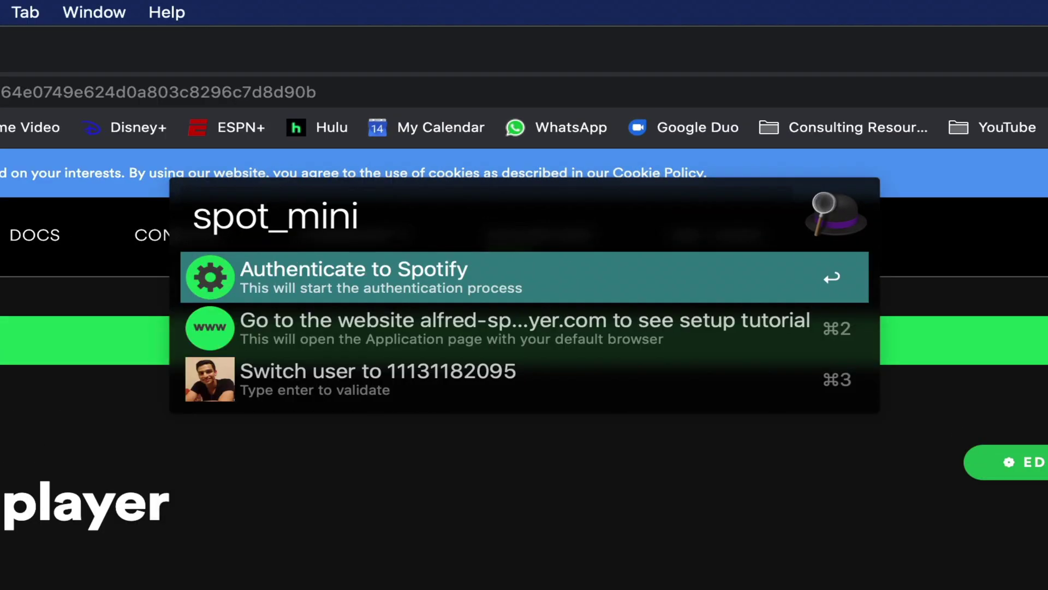
Authenticate the Spotify Mini Player, agreeing to Spotify access and closing the callback tab
key(Return)
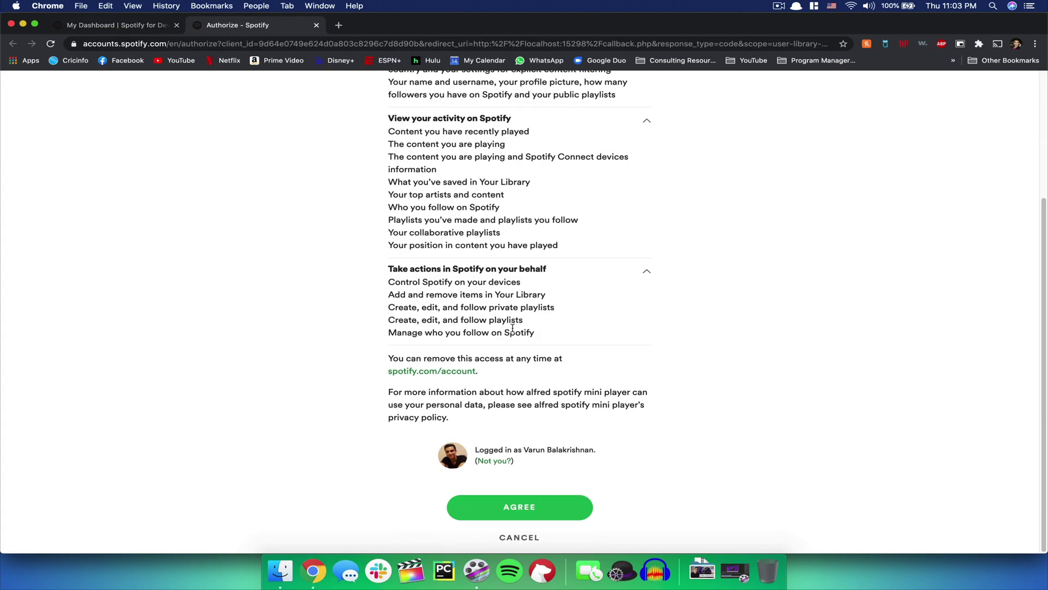
click(515, 507)
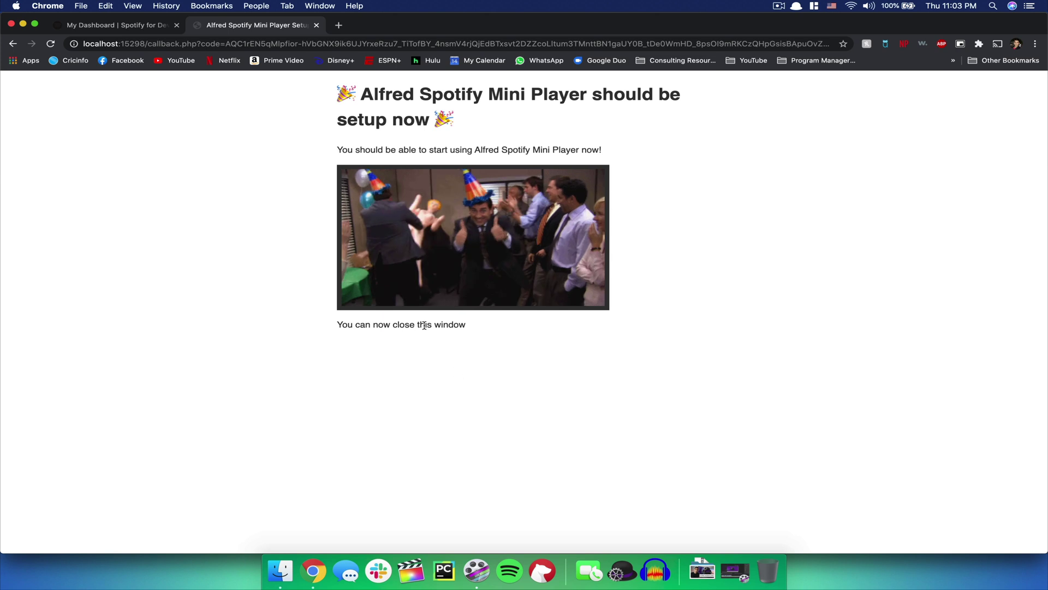
click(317, 26)
Play 'Different Skies' by Shoffy with spot_mini, then enter a weather query
key(alt+space)
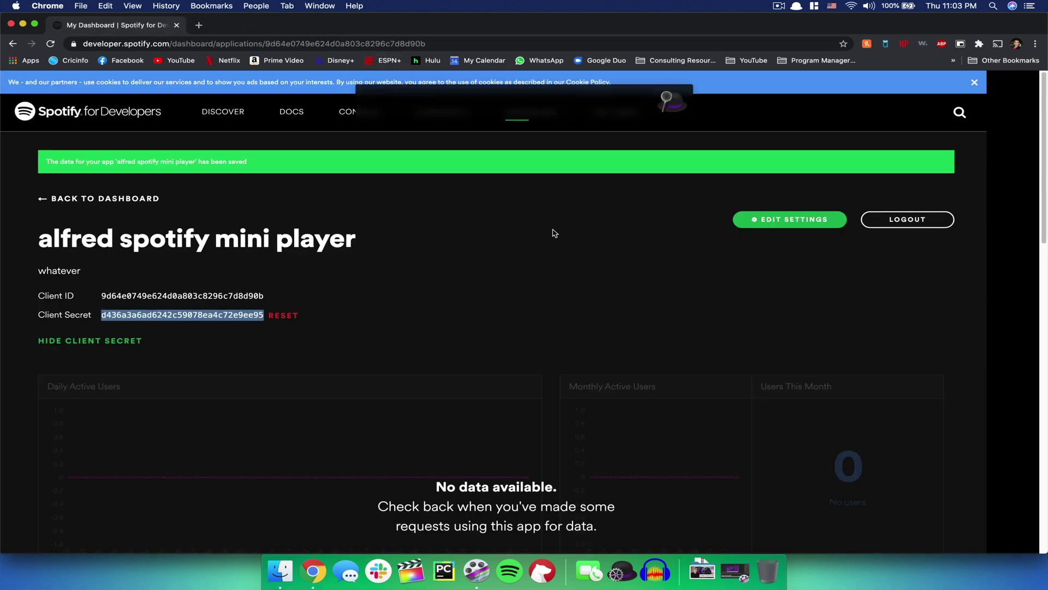
text(spot)
text(_mini )
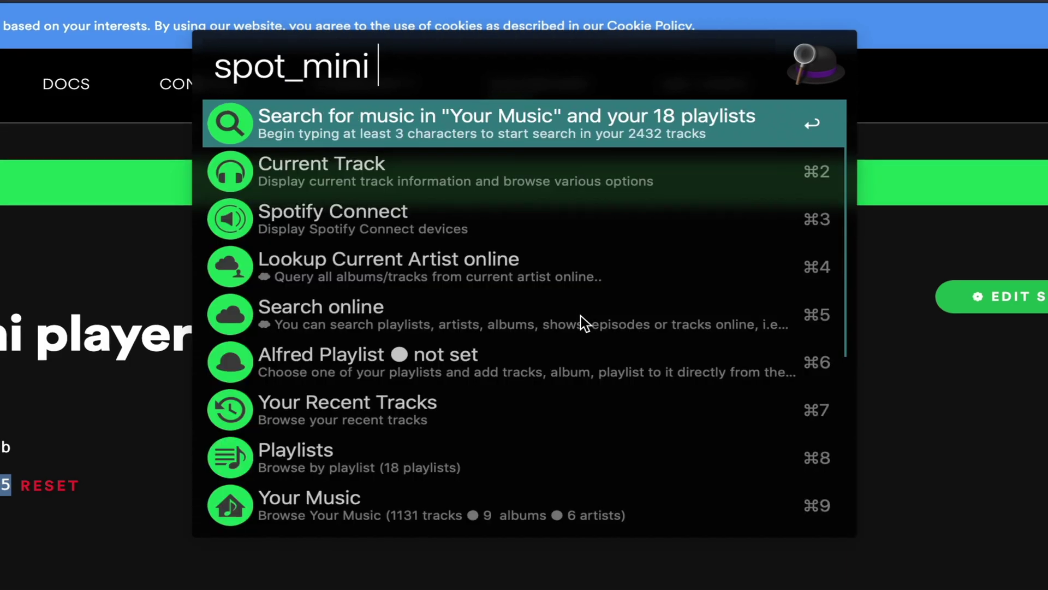
text(different sk)
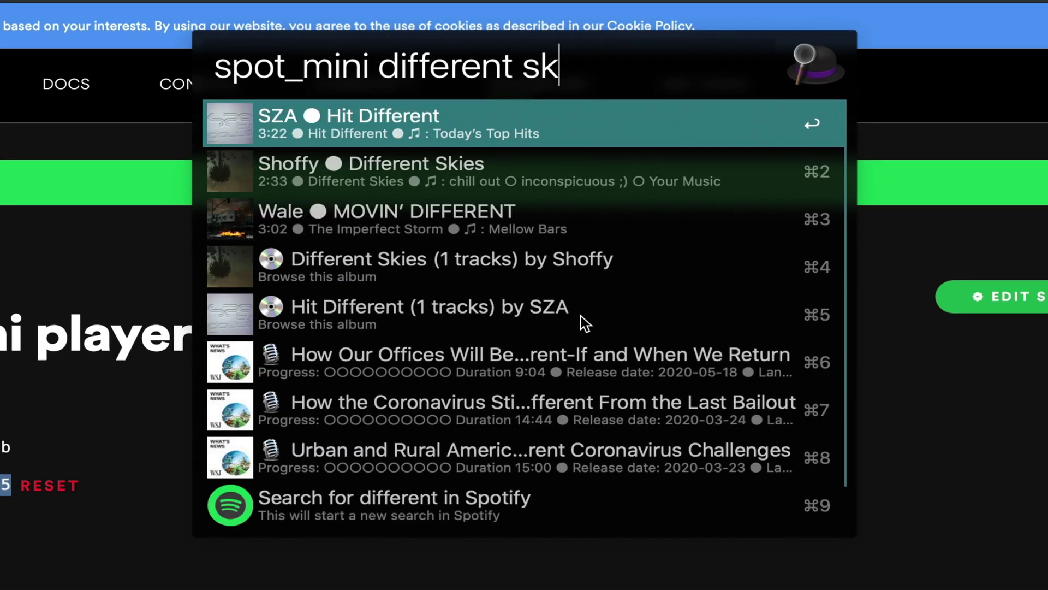
text(ies)
key(Return)
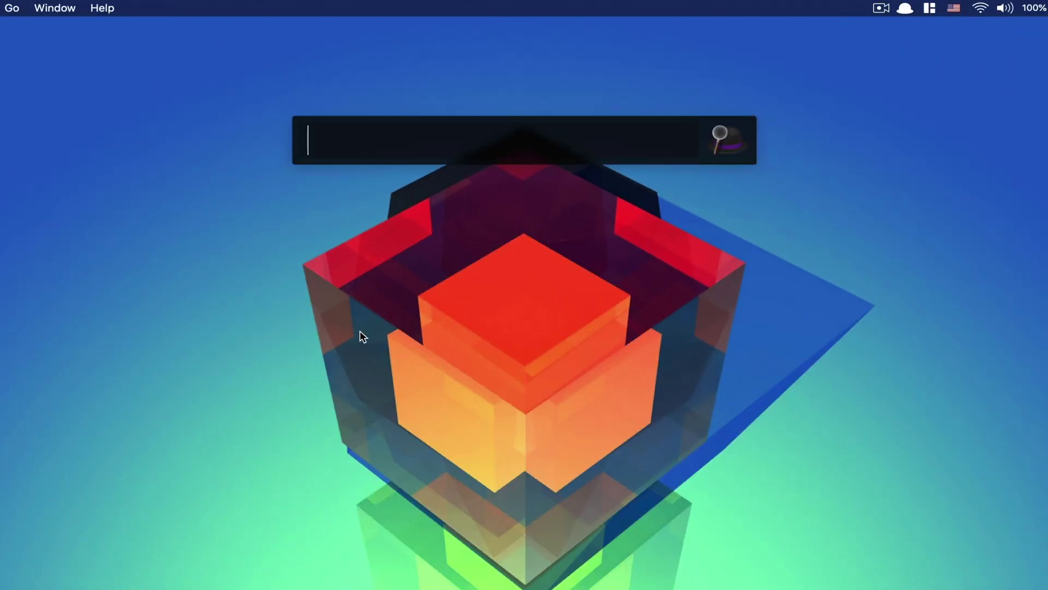
text(weather)
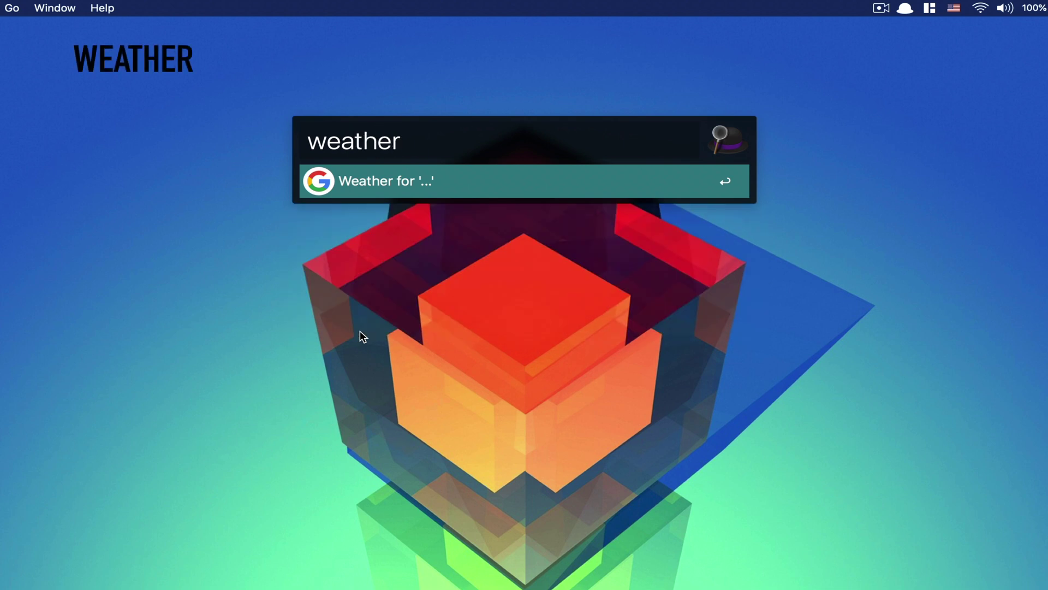
Dismiss Alfred, check the 59° Jersey City forecast in Spotlight, then close Spotlight
key(BackSpace)
key(BackSpace)
key(Escape)
key(super+space)
text(wera)
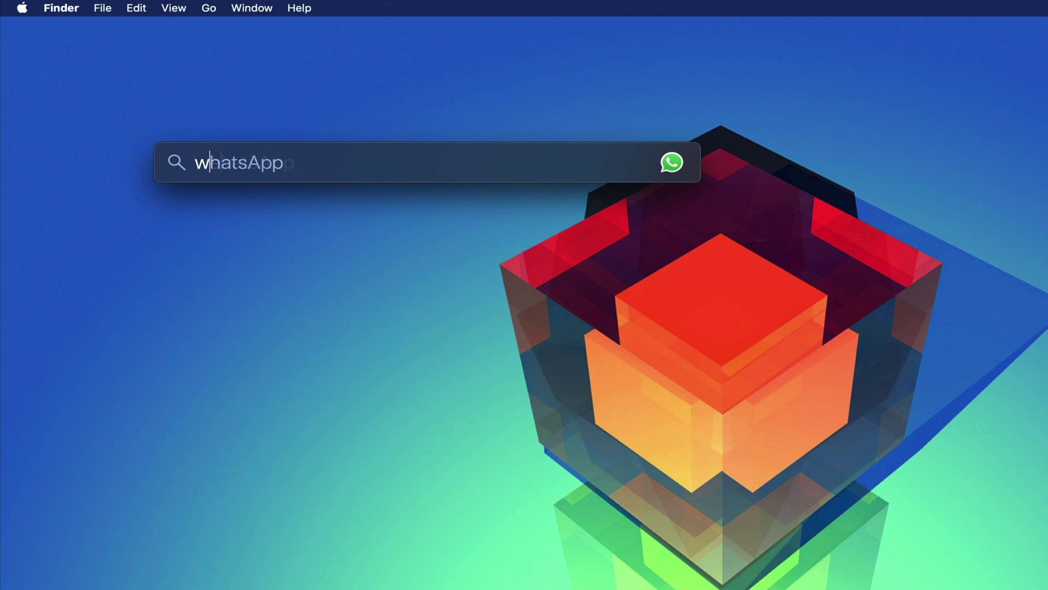
key(BackSpace)
key(BackSpace)
text(ather)
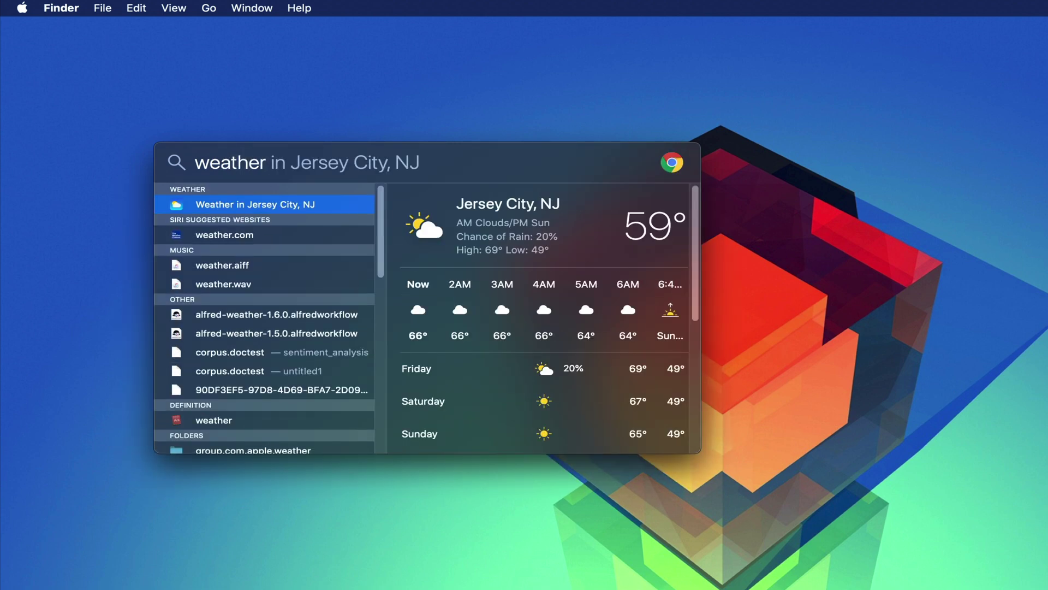
key(Escape)
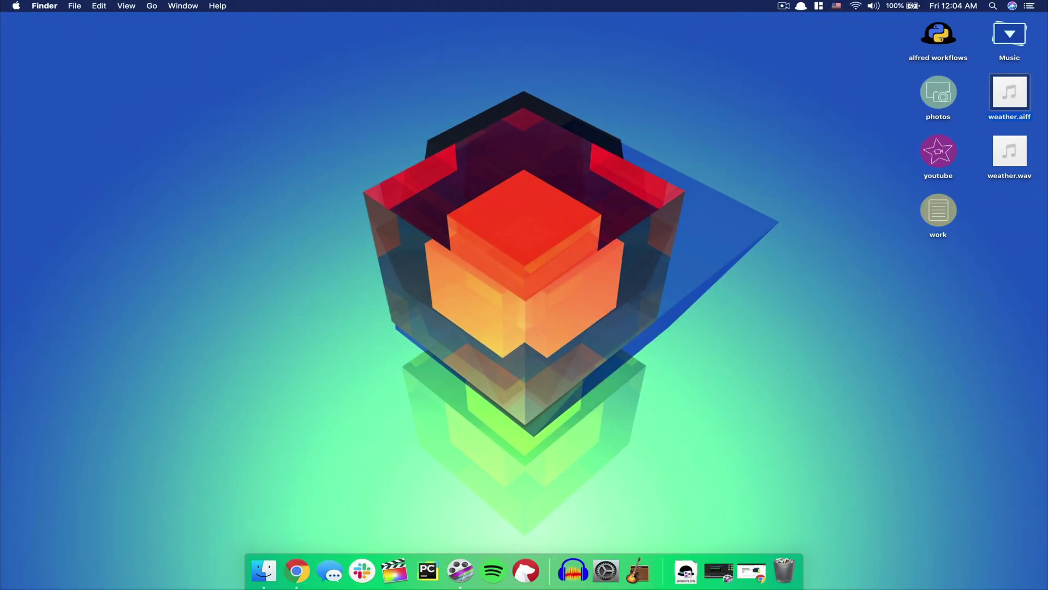
Sign up for ClimaCell's free Developer plan from the pricing page and copy the API key
click(297, 569)
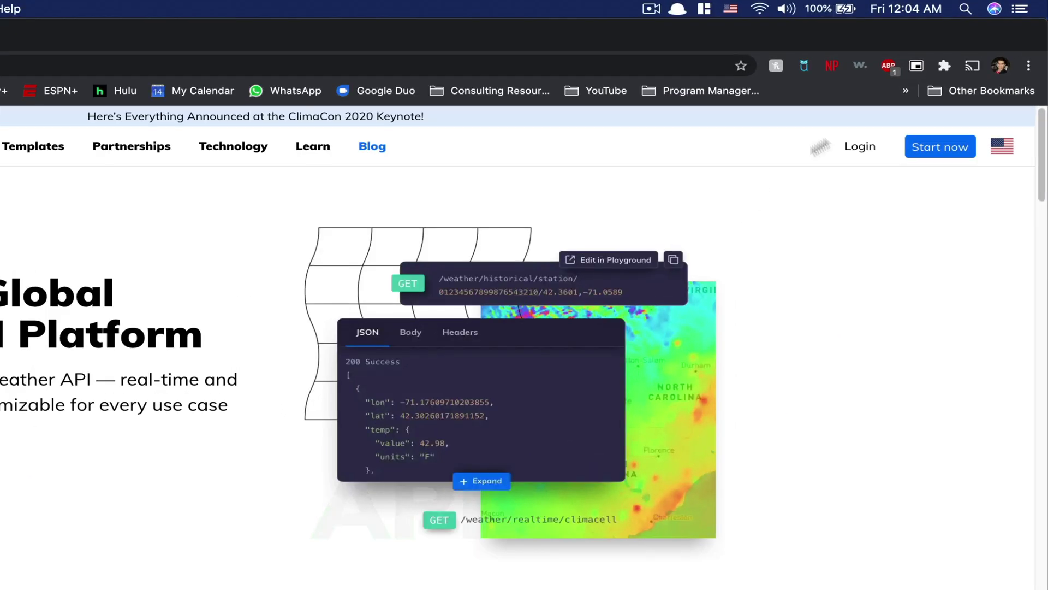
click(941, 148)
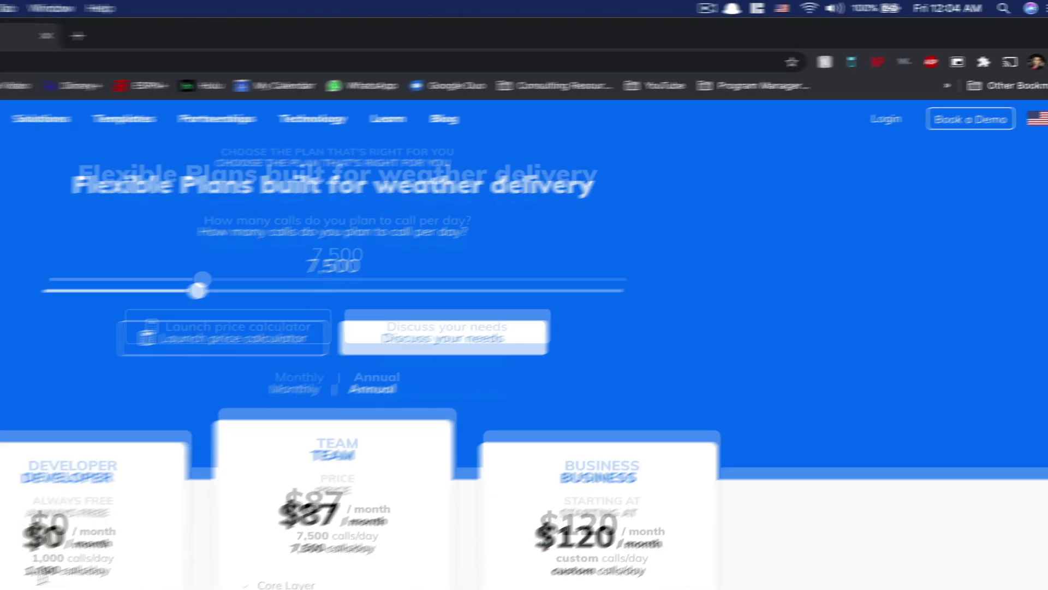
scroll(213, 546, down, 5)
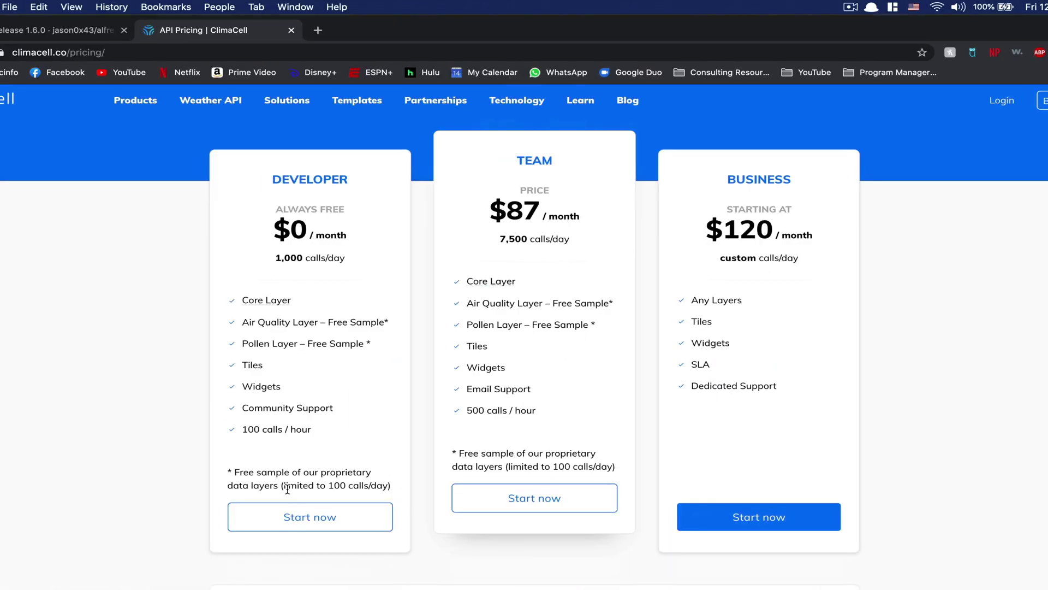
click(306, 515)
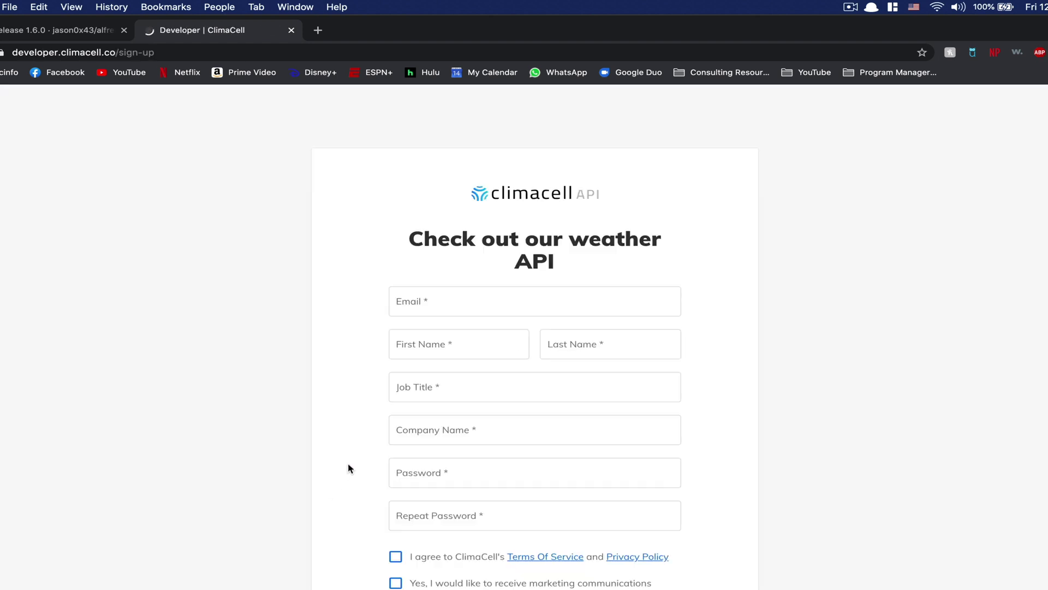
scroll(522, 355, down, 1)
scroll(492, 306, down, 1)
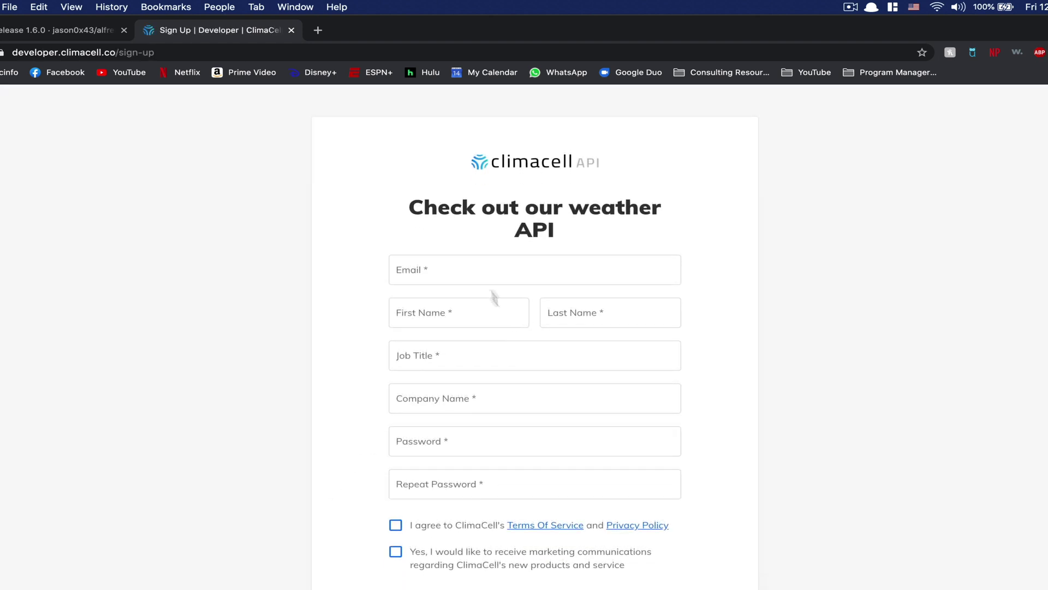
click(468, 256)
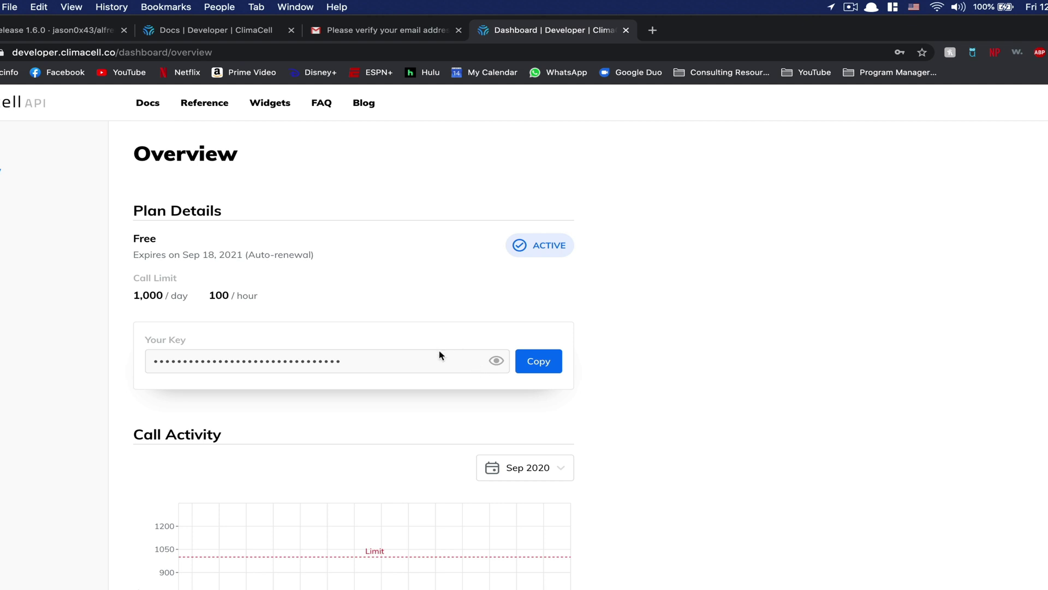
click(535, 362)
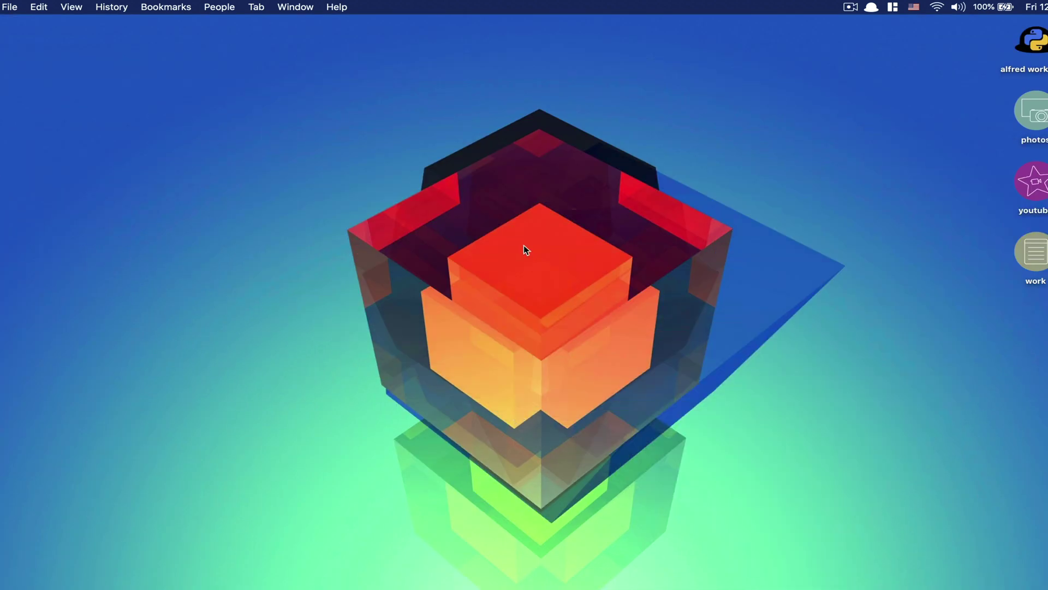
Set the Alfred weather workflow's service to ClimaCell using wto
click(518, 241)
key(alt+space)
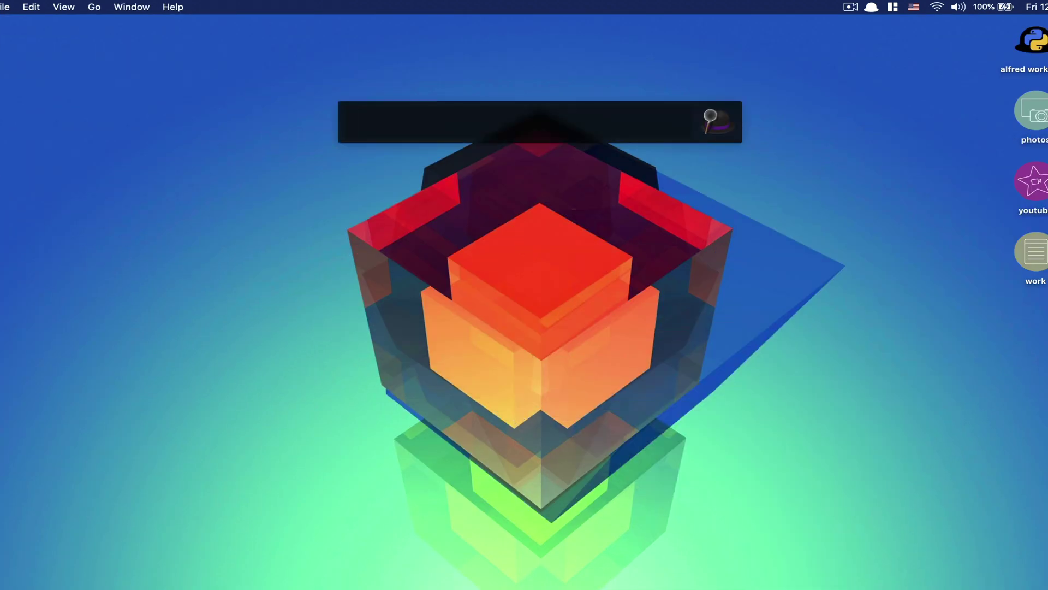
text(wto)
key(Return)
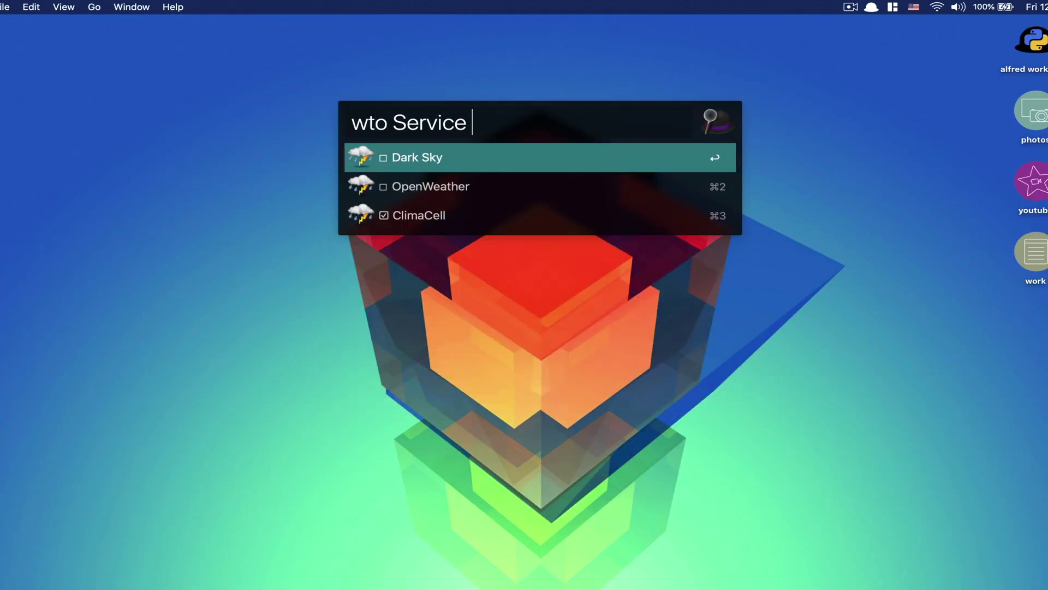
key(Down)
key(Down)
key(Return)
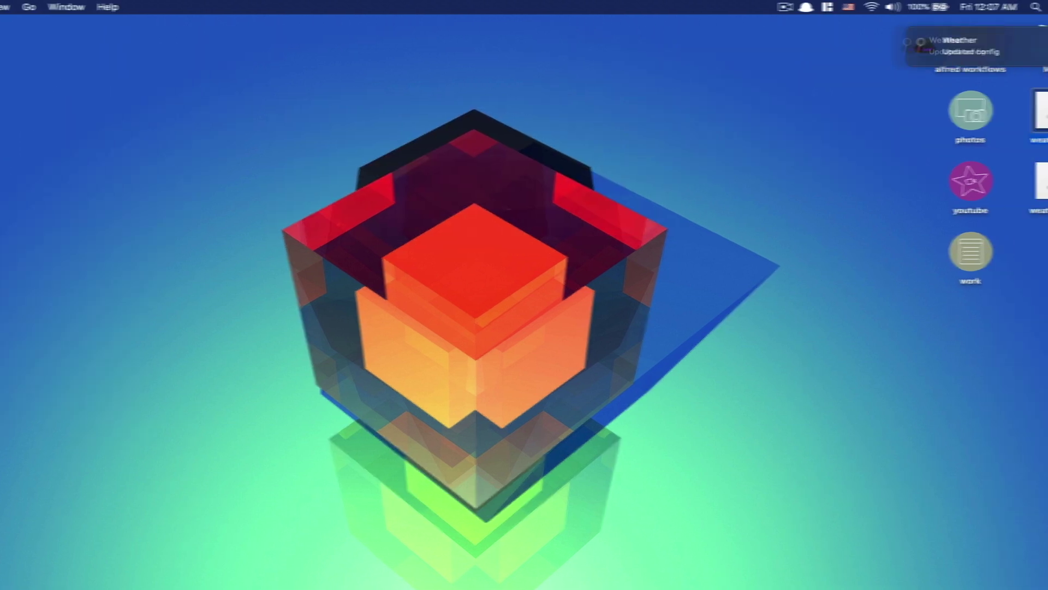
Paste the ClimaCell API key into the workflow's ClimaCellKey setting
key(alt+space)
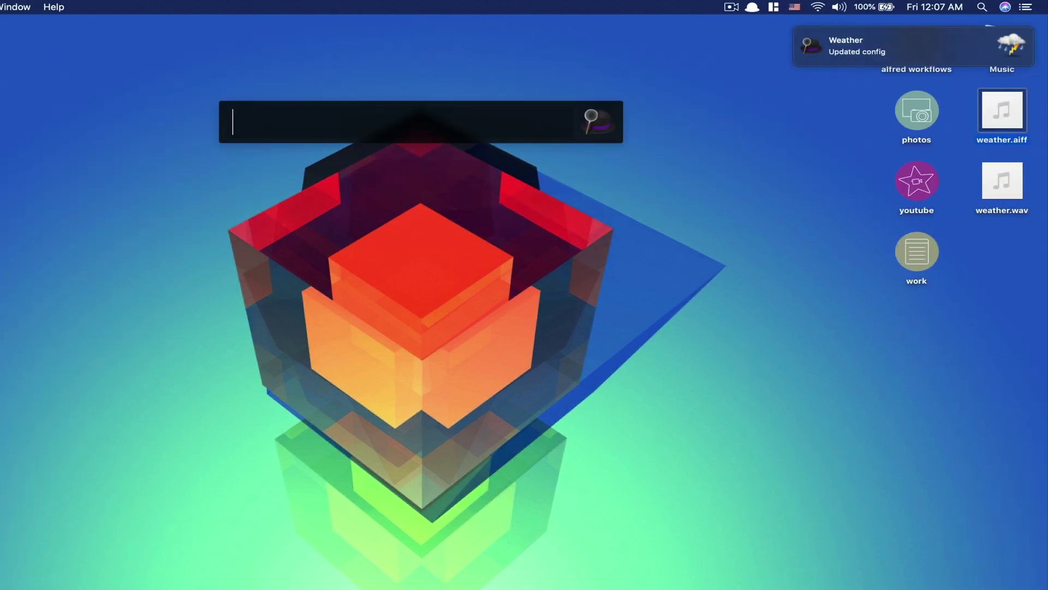
text(wto)
key(Down)
key(Down)
key(Down)
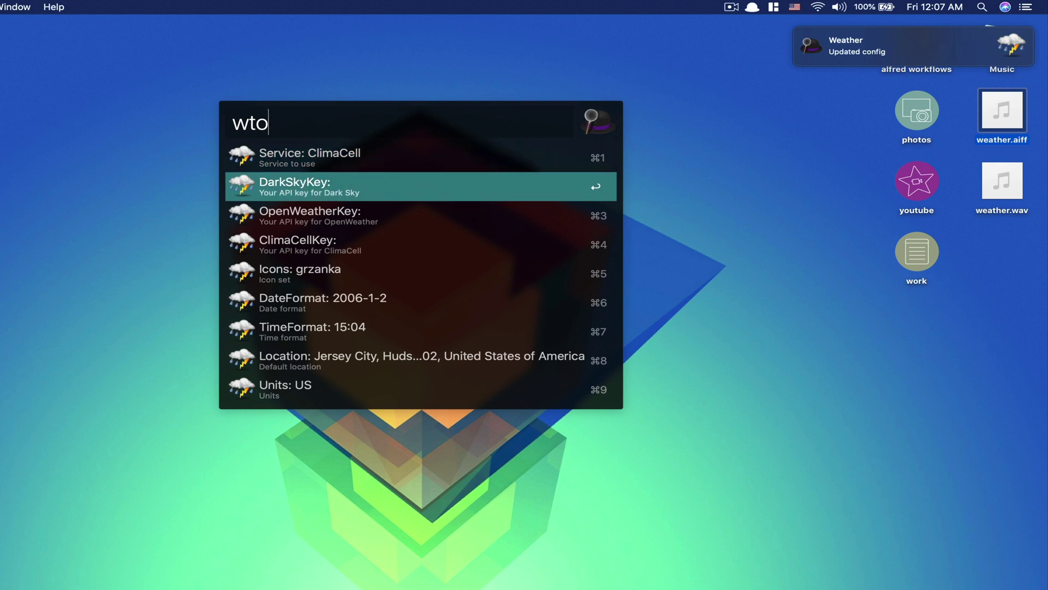
key(Tab)
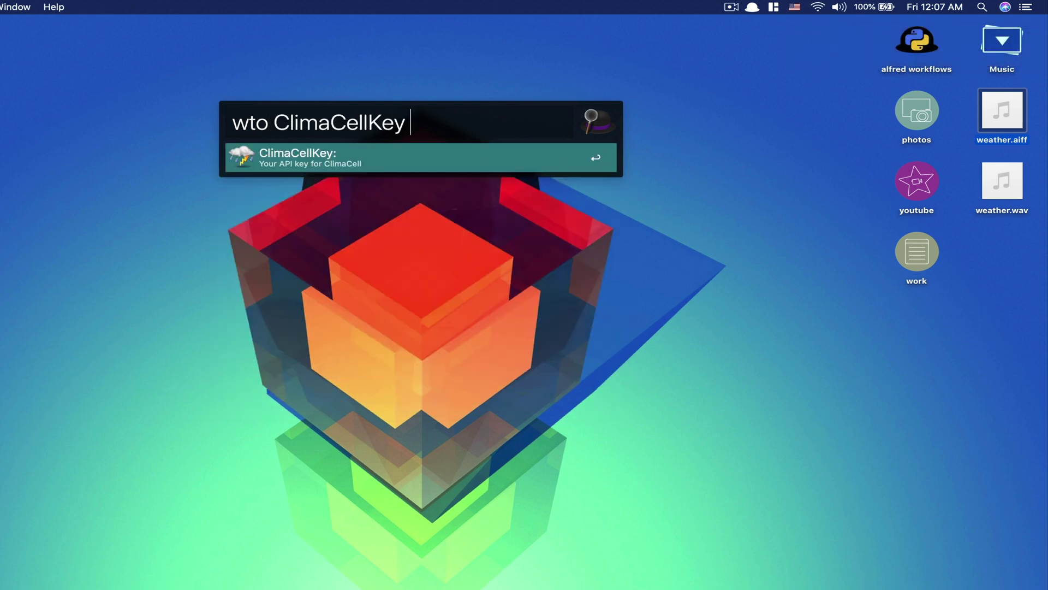
key(super+v)
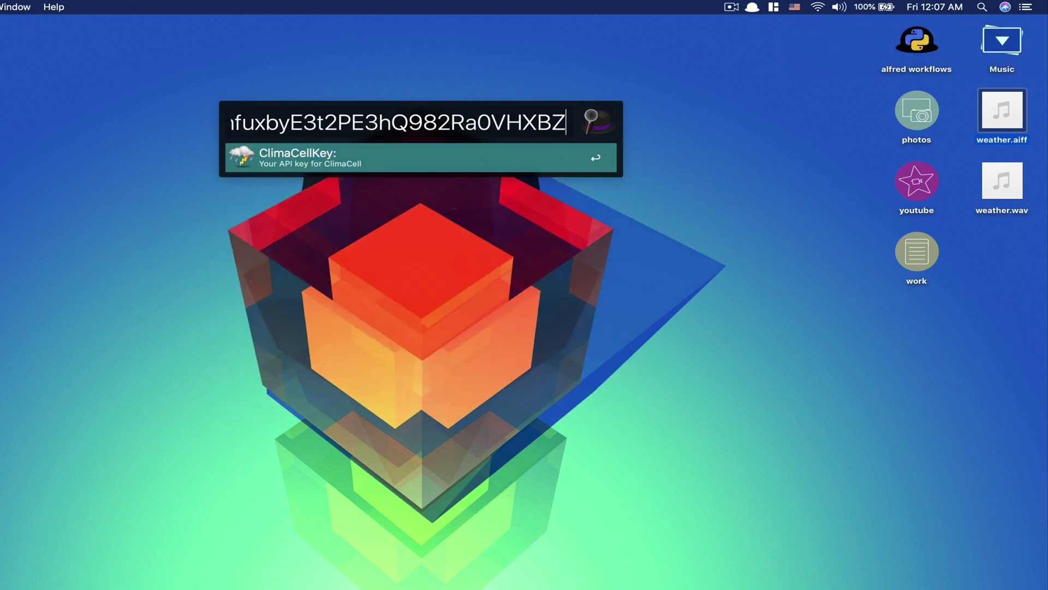
key(Return)
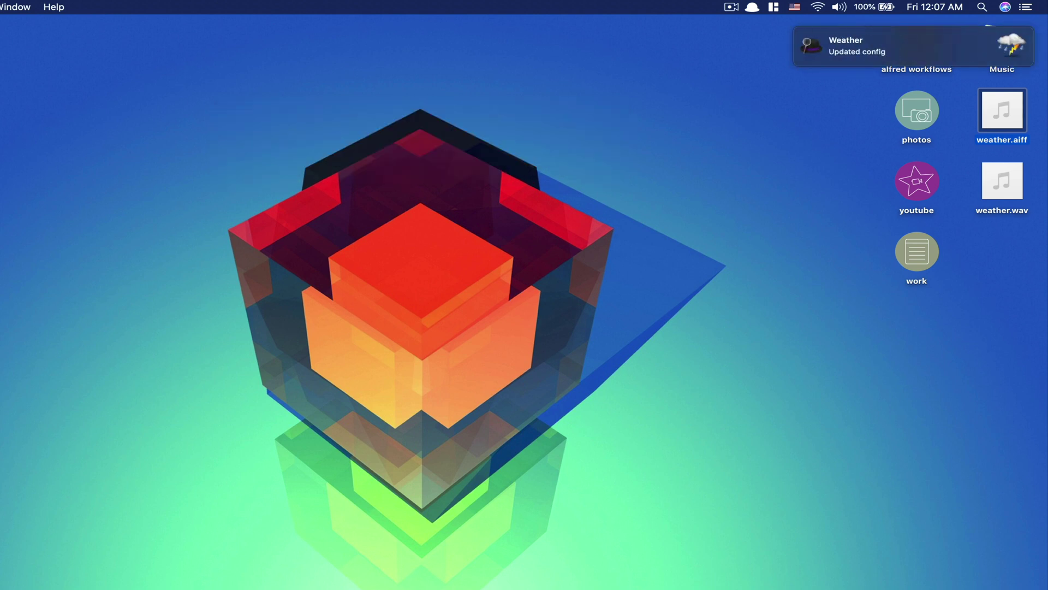
Set the weather workflow's default location to ZIP 07302
key(alt+space)
text(wto)
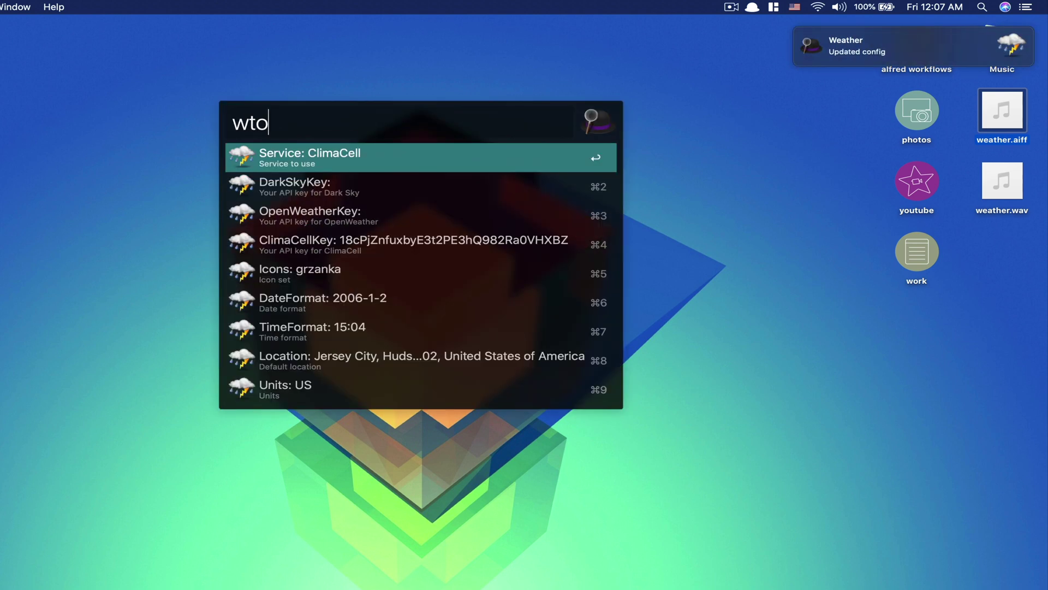
key(Down)
key(Down)
key(Down)
key(Down)
key(Down)
key(Down)
key(Down)
key(Tab)
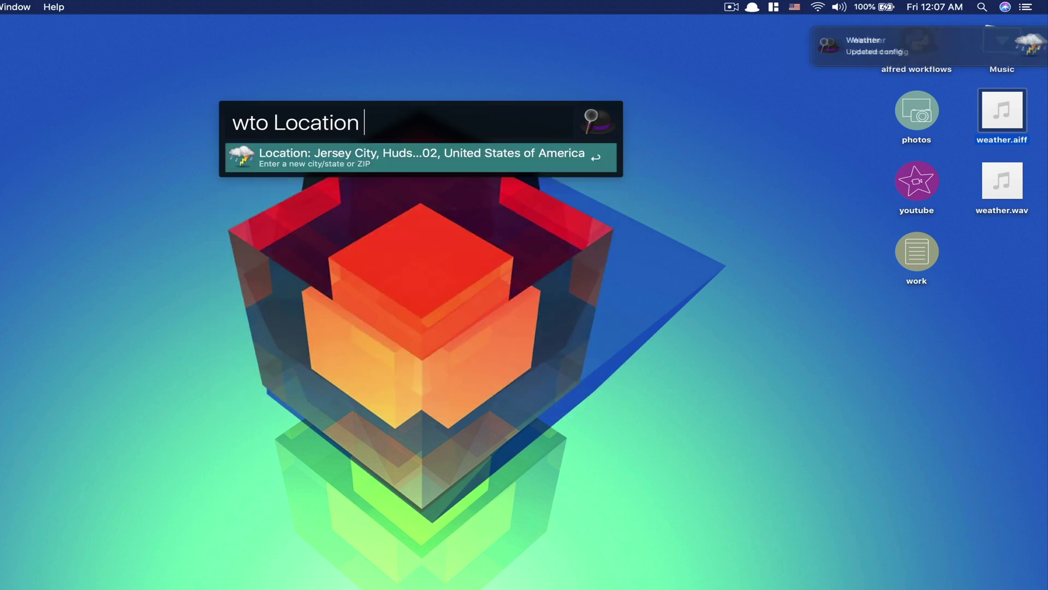
text(07302)
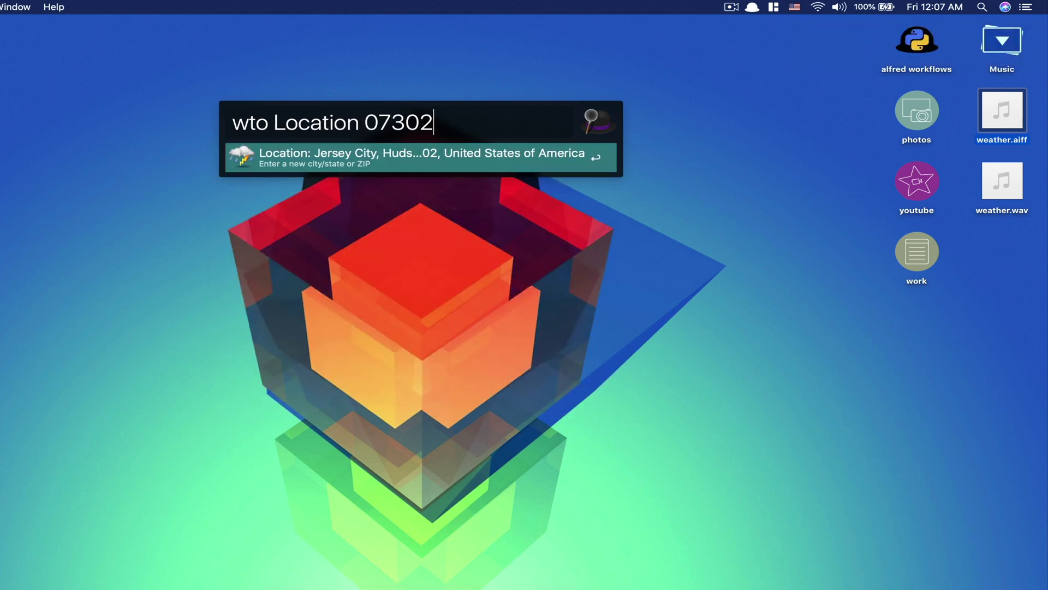
key(Return)
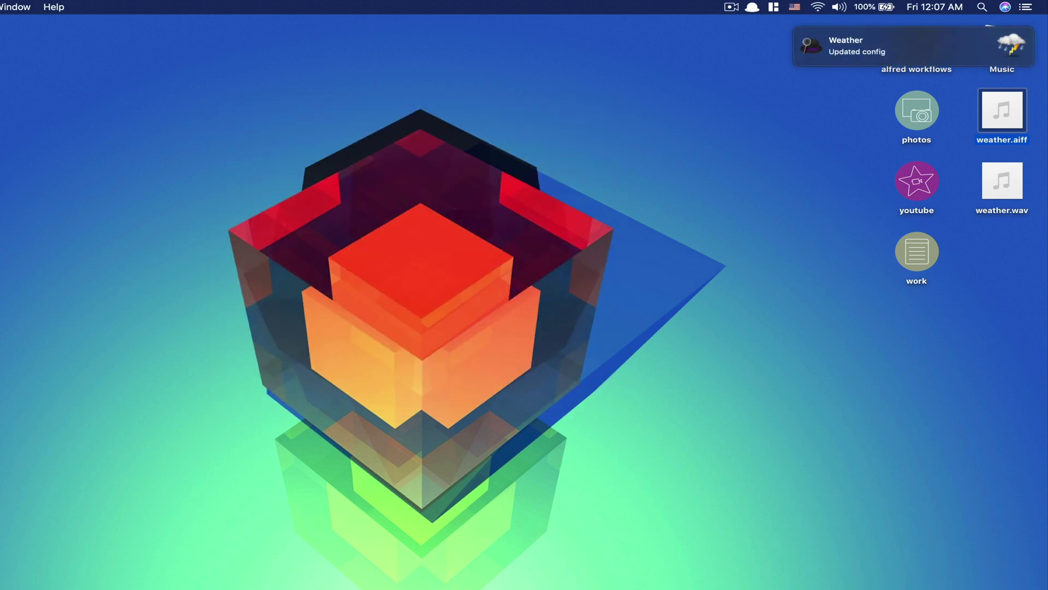
key(alt+space)
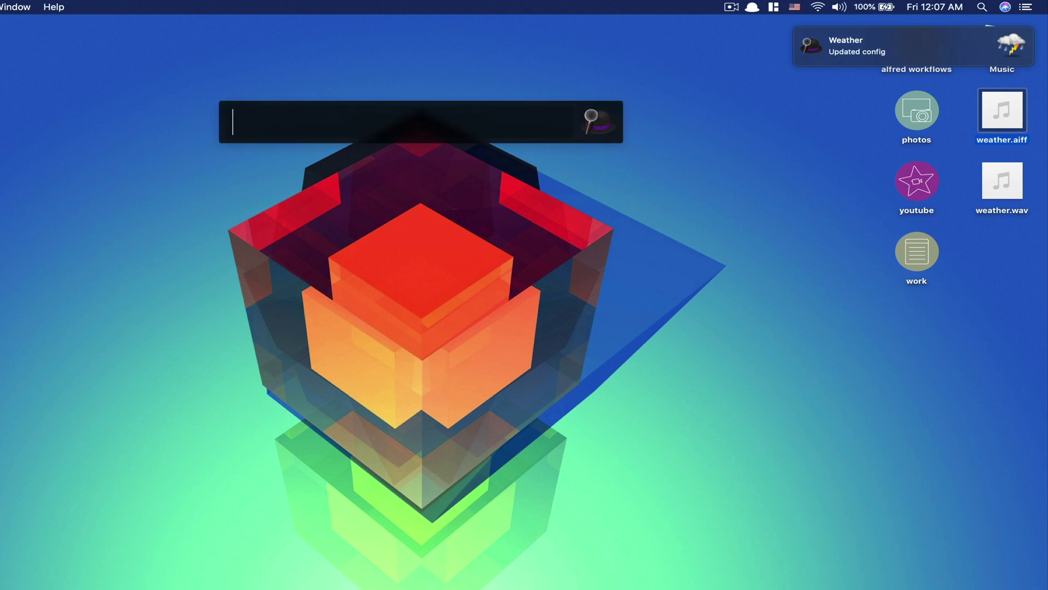
text(wth)
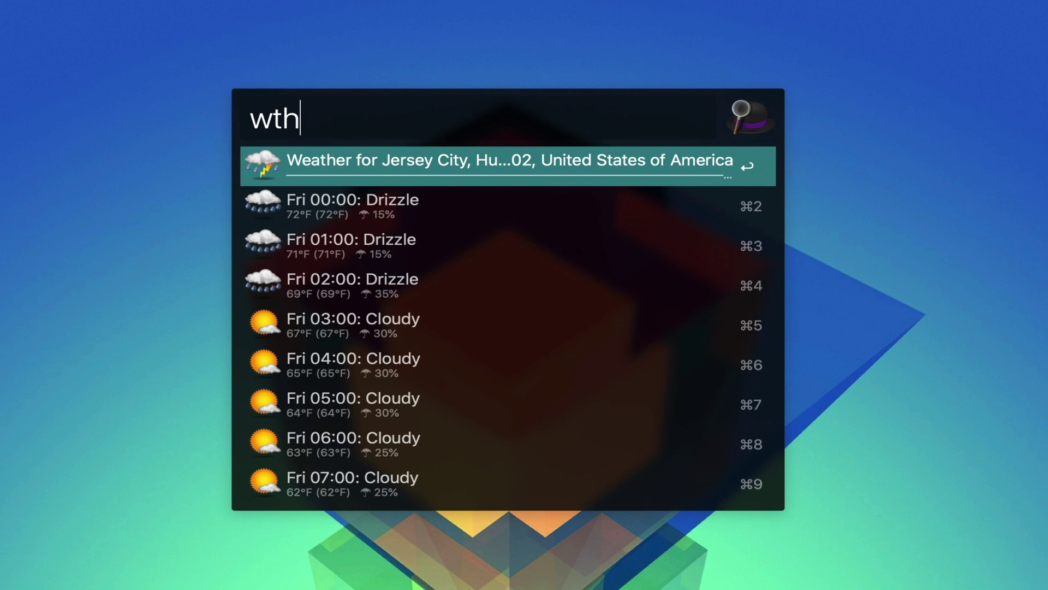
Browse the hourly (wth) and daily (wtd) forecasts through the remaining days of the week
key(Down)
key(BackSpace)
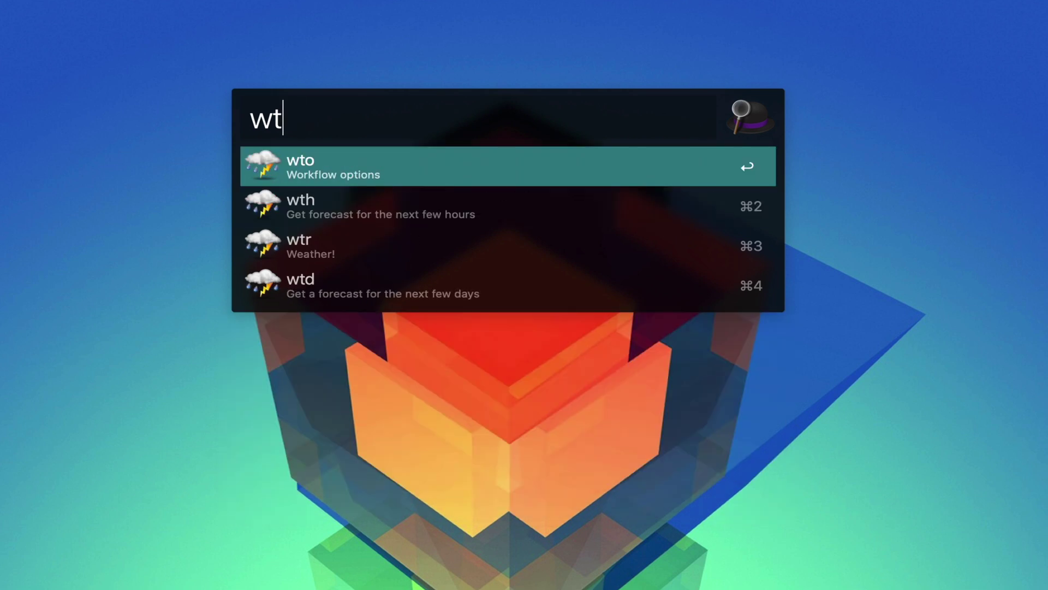
text(d)
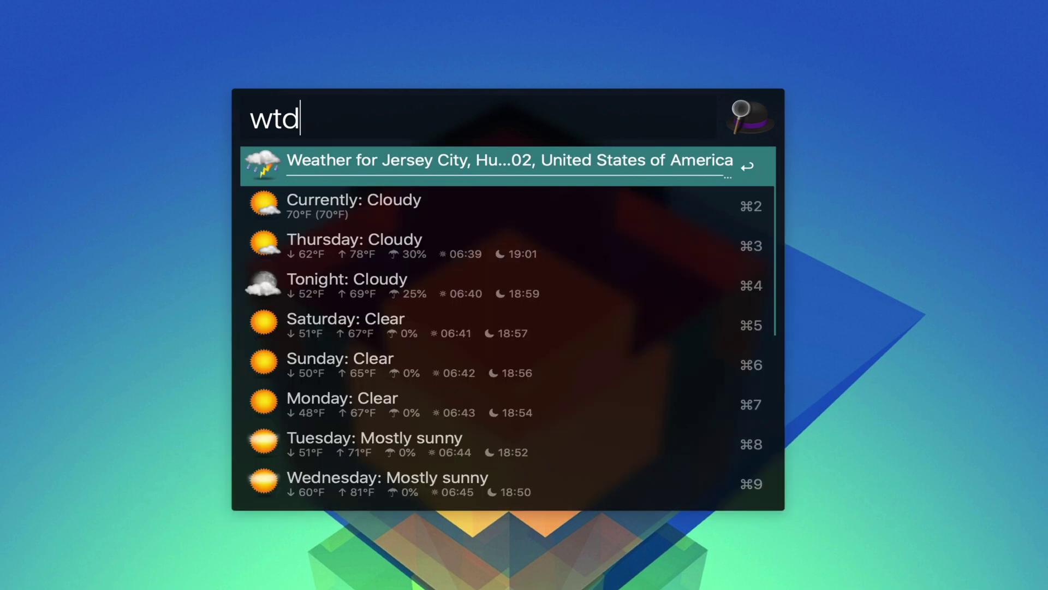
key(Down)
key(Down)
key(Down)
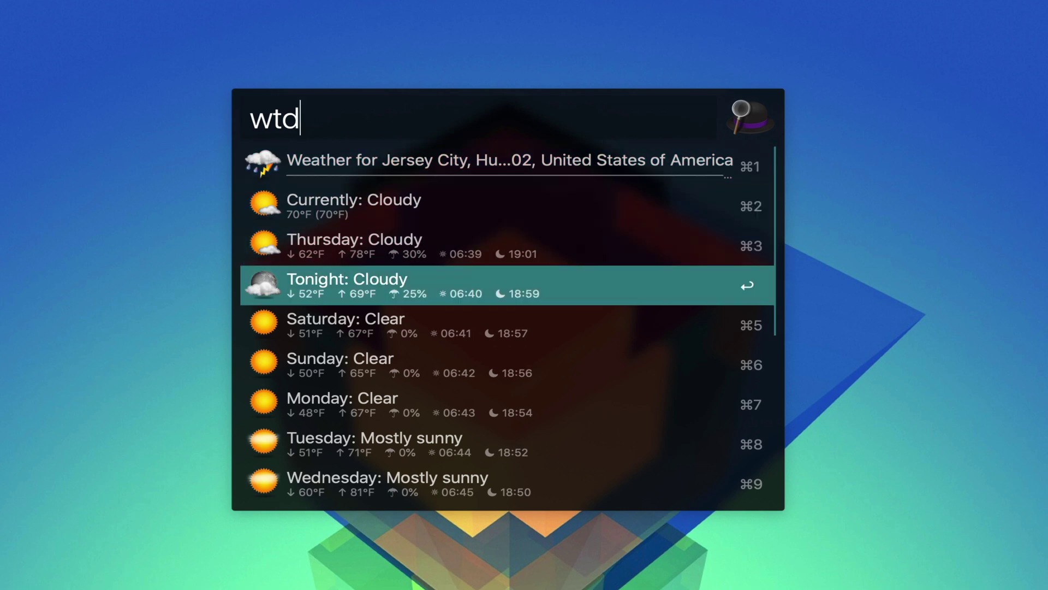
key(Down)
key(Down)
key(Down)
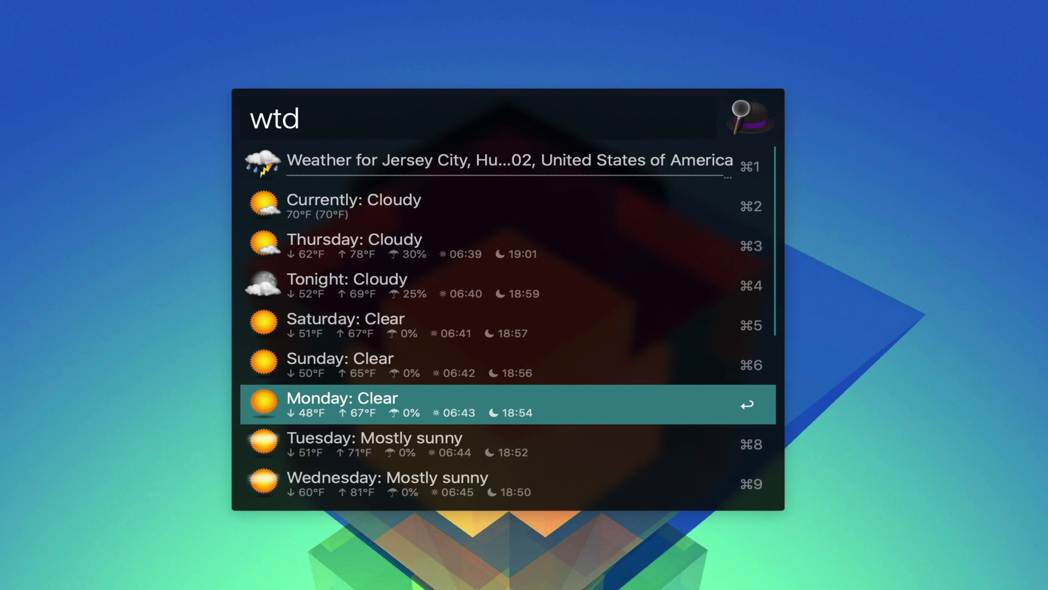
key(Down)
key(Down)
Show and browse the hourly forecast for Singapore with 'wth Singapore'
key(BackSpace)
text(h )
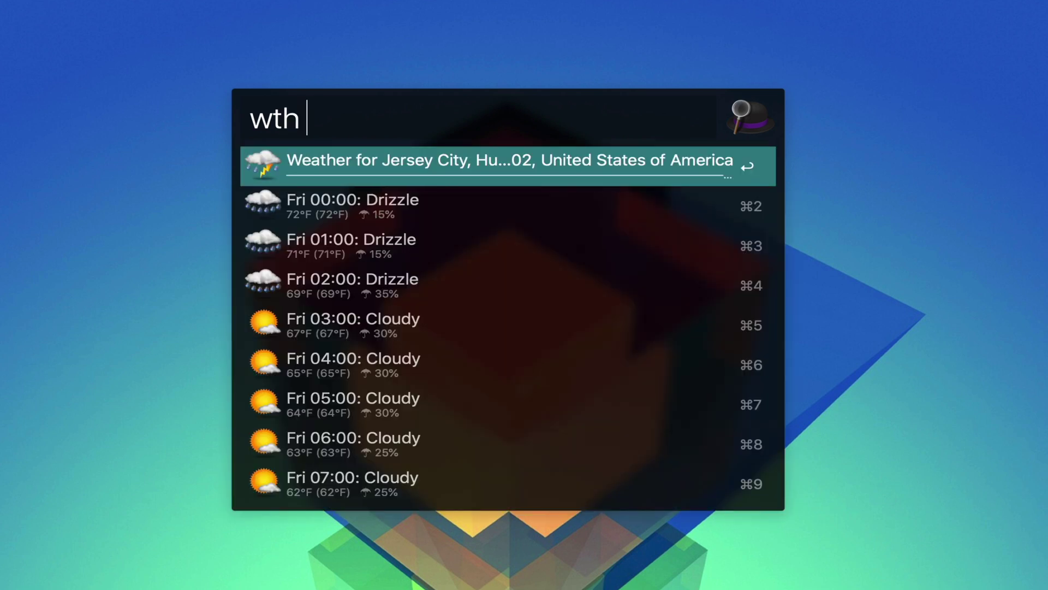
text(Singapore)
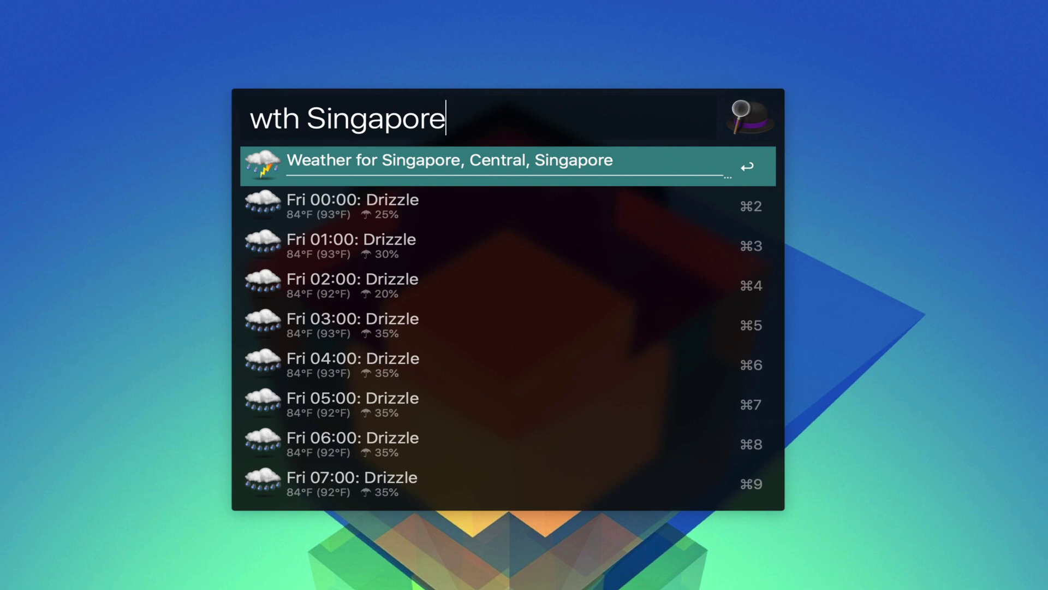
key(Down)
key(Down)
key(Down)
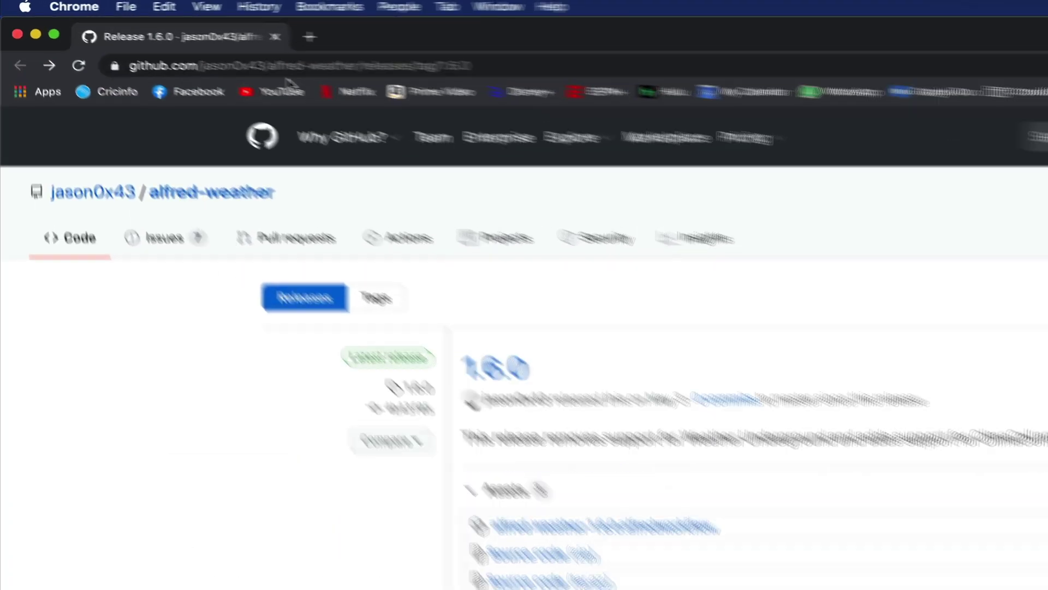
Load tinyurl.com in a new tab beside the alfred-weather release page
click(188, 44)
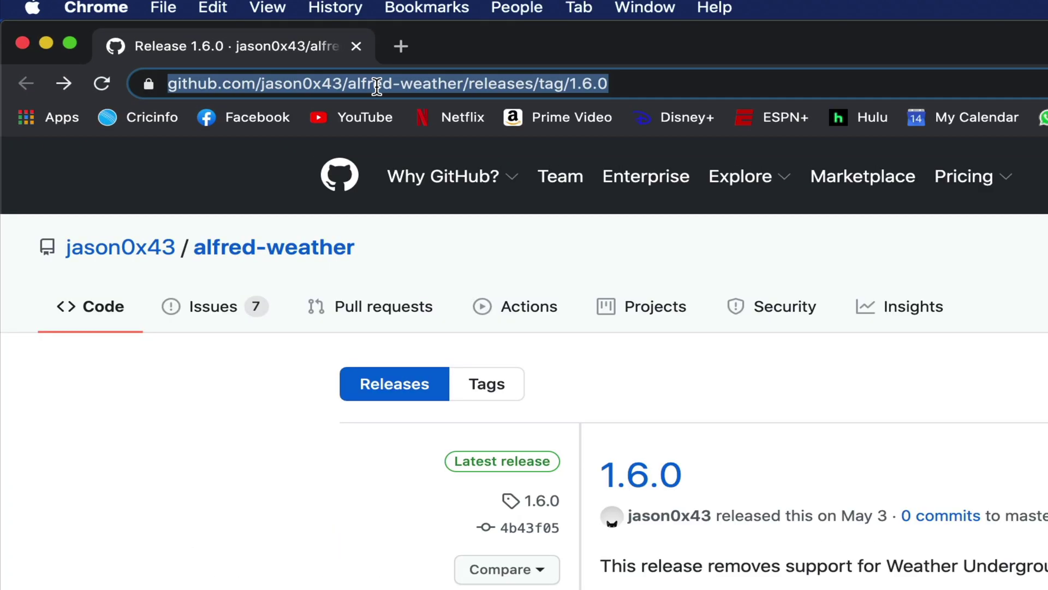
click(404, 48)
text(tiny)
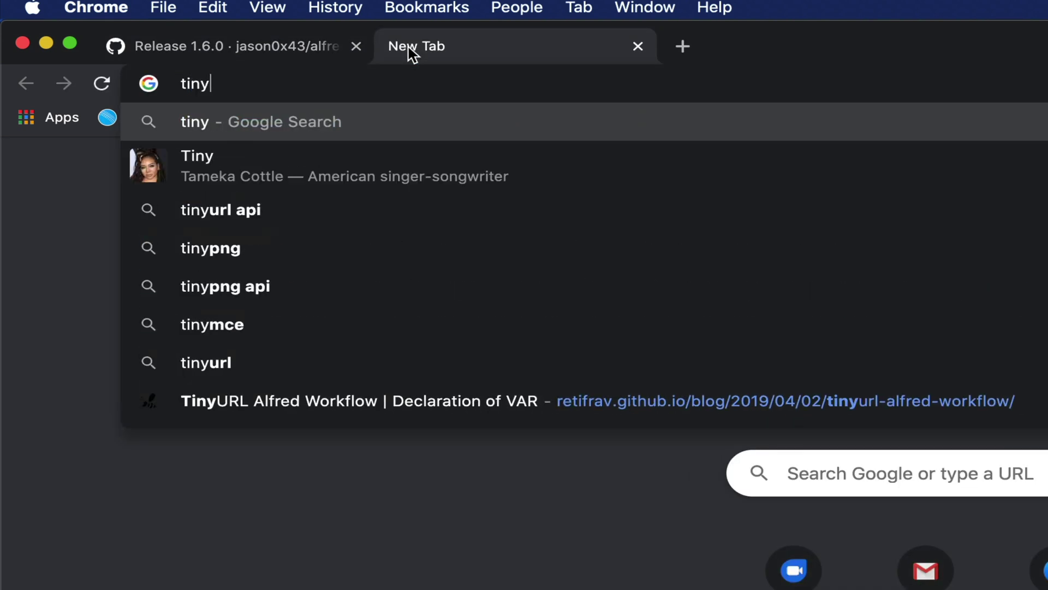
text(url.co)
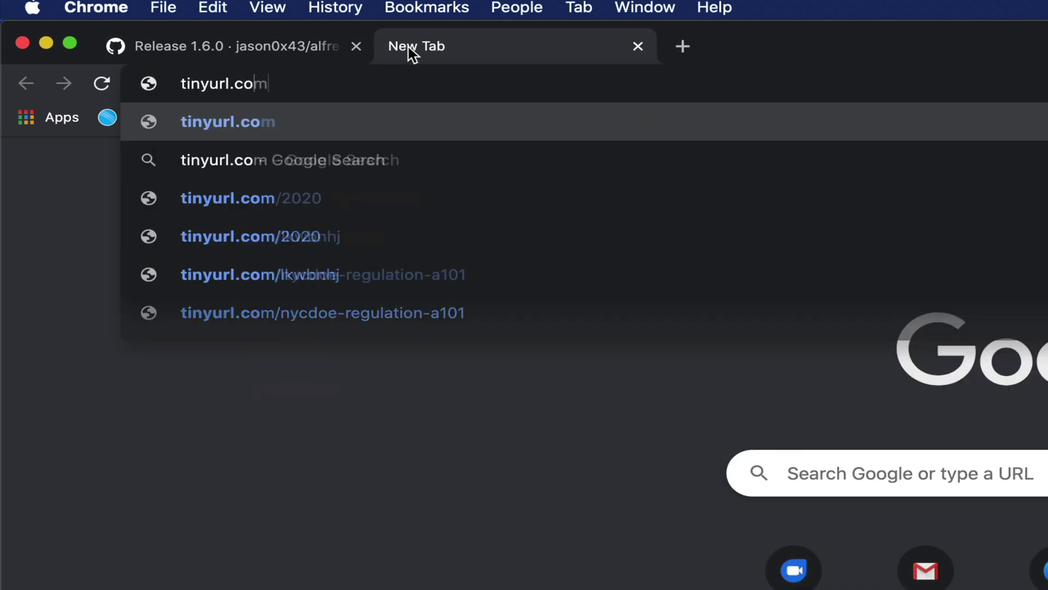
key(Return)
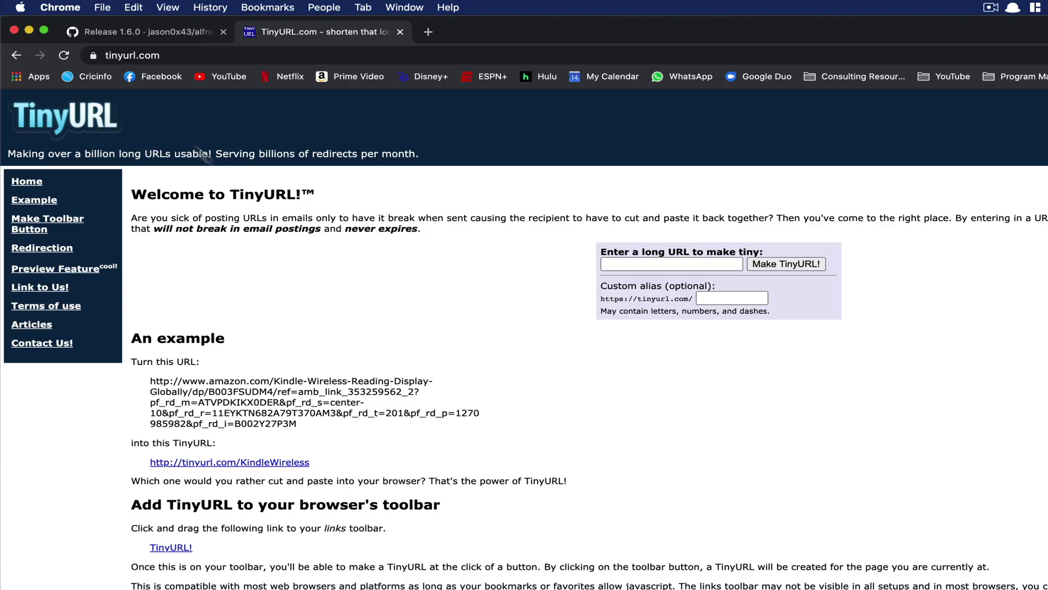
scroll(246, 164, down, 3)
scroll(277, 187, up, 3)
Shorten the long YouTube-algorithm article link into a TinyURL with Alfred's 'short' workflow
key(super+m)
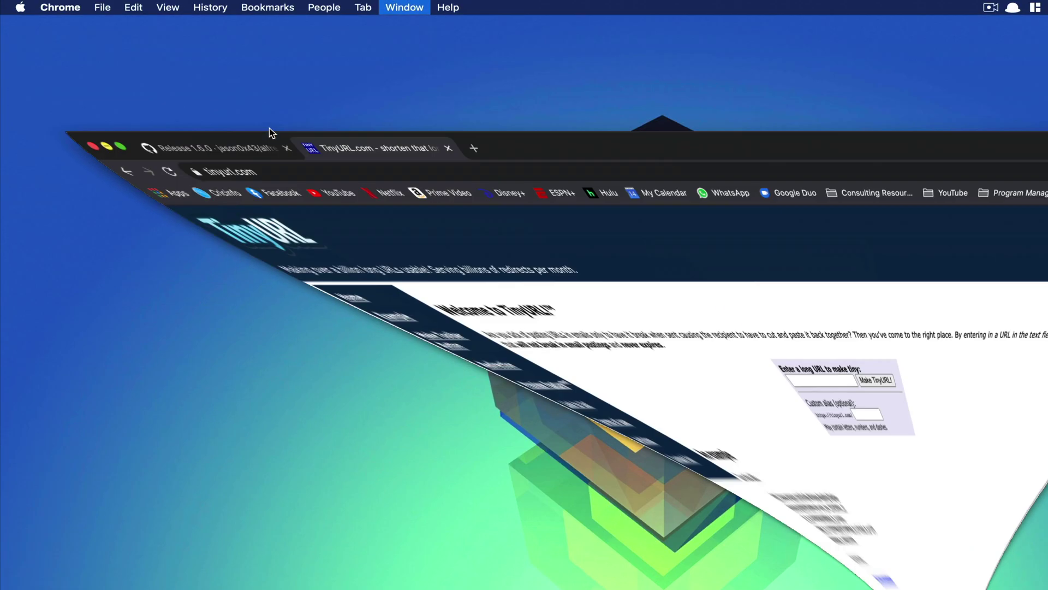
key(alt+space)
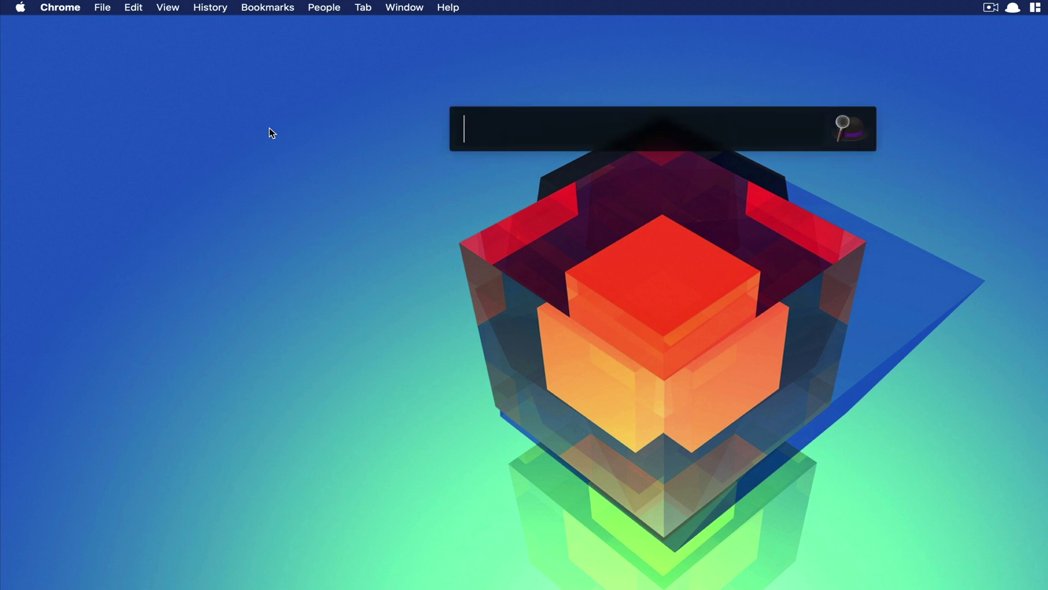
text(short)
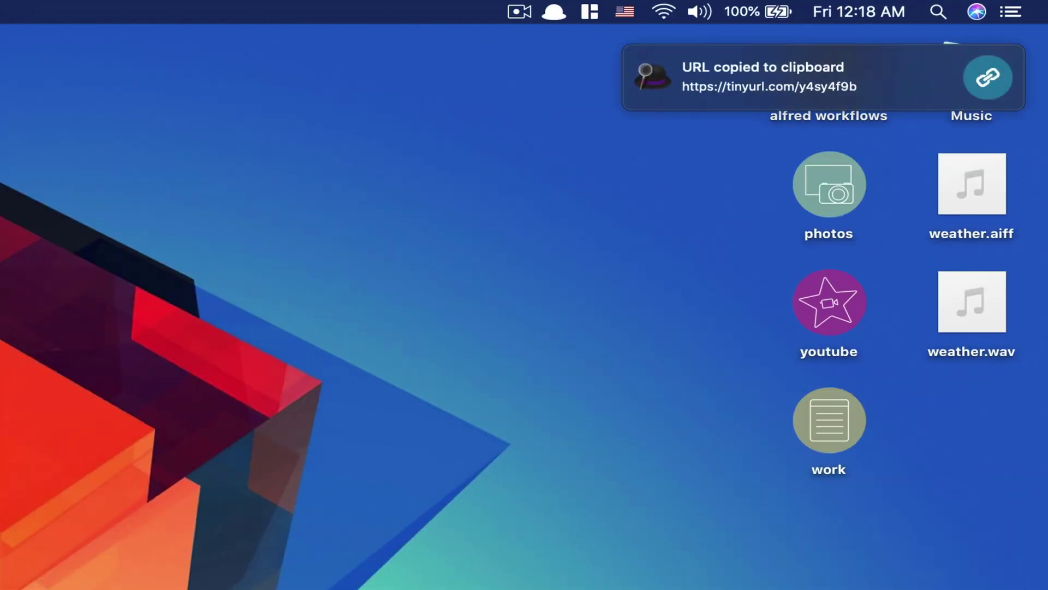
key(alt+space)
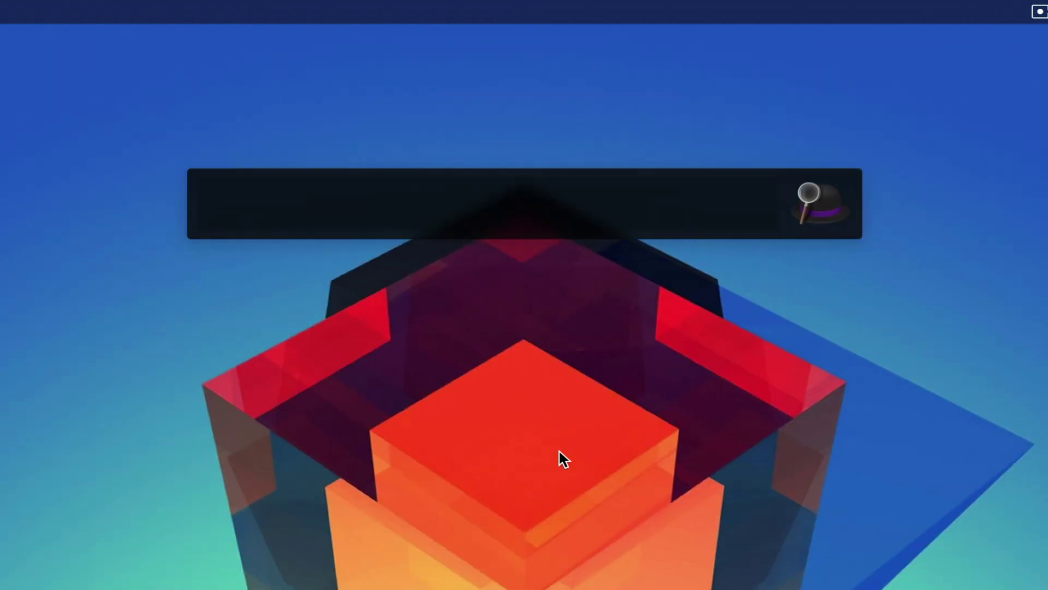
text(short)
key(super+v)
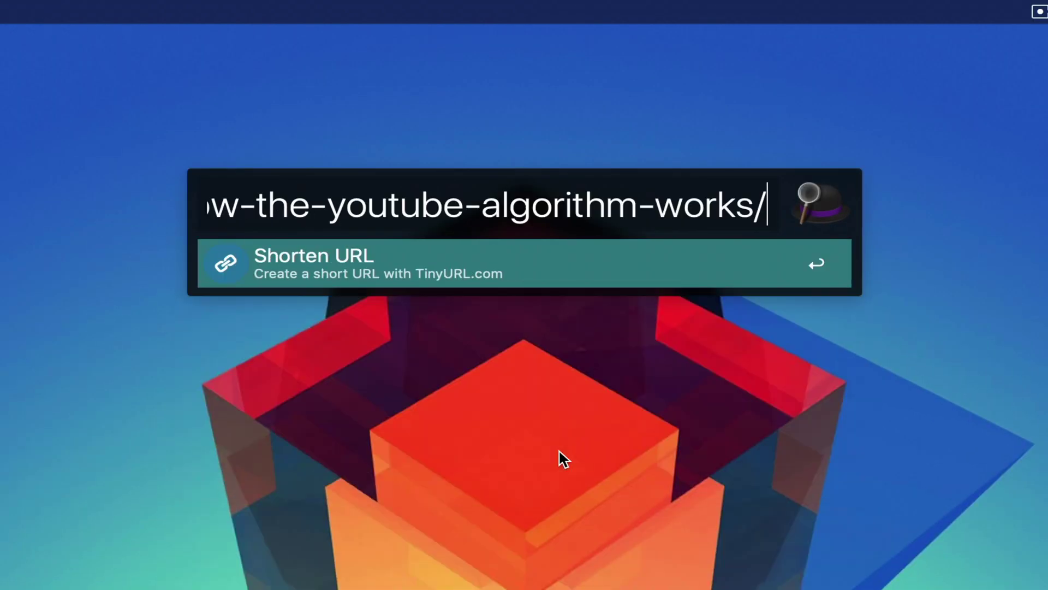
key(Return)
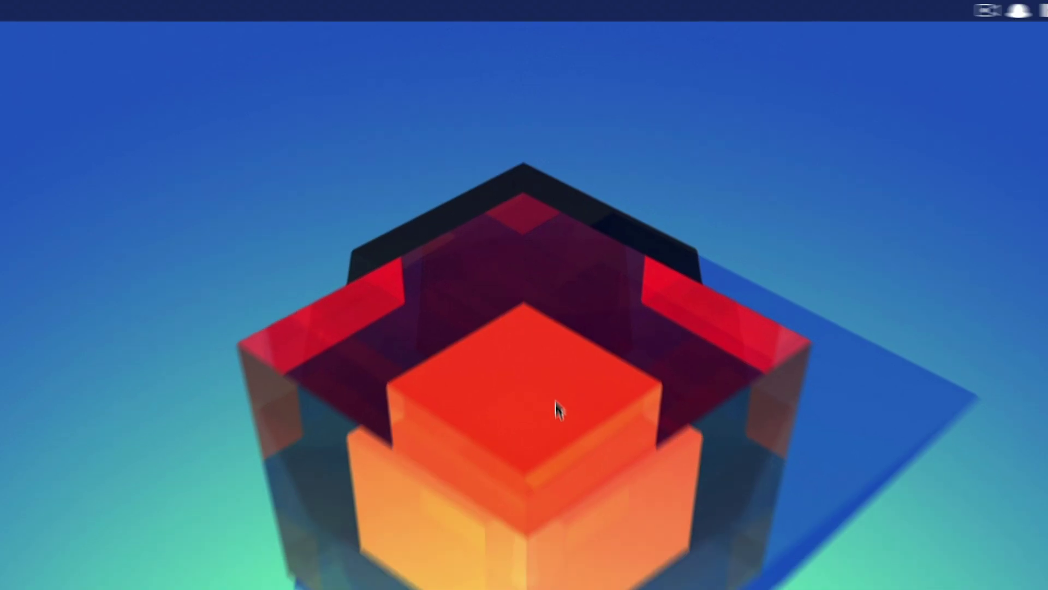
Open the copied TinyURL link in Chrome through Alfred
key(alt+space)
key(super+v)
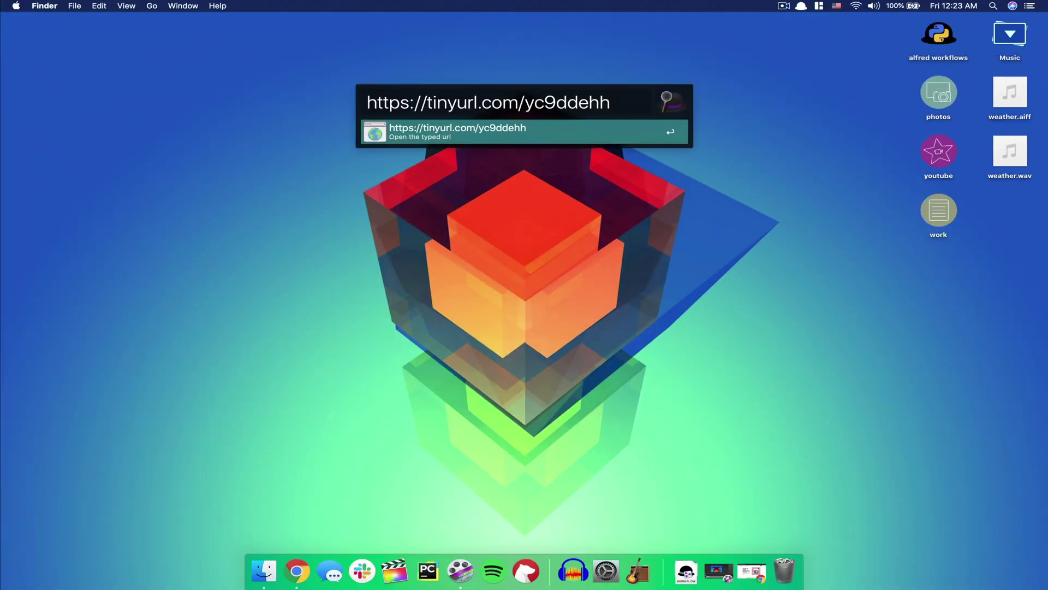
key(Return)
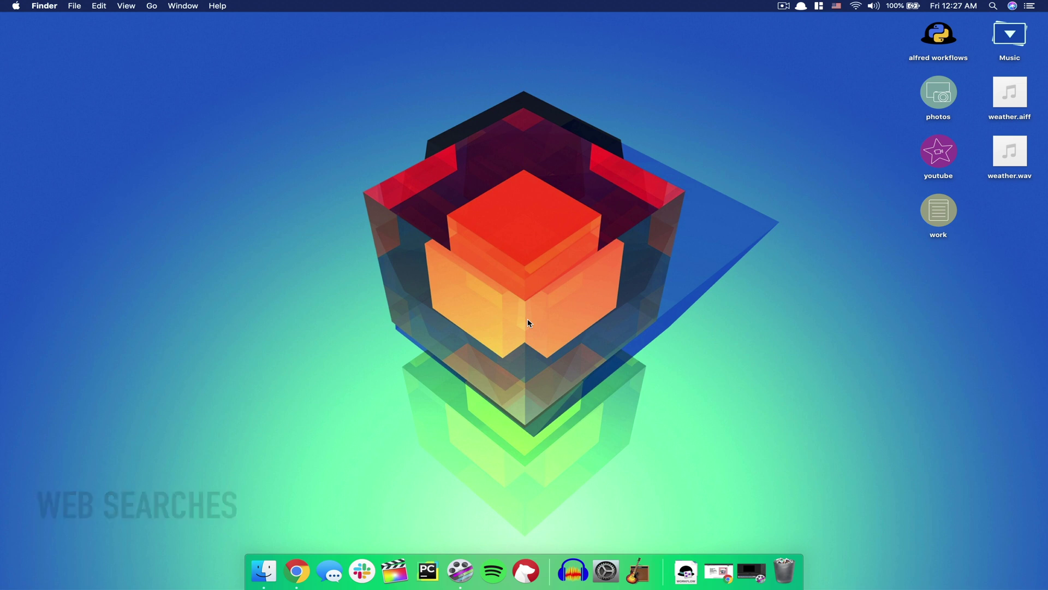
Search Askreddit via Alfred's 'web reddit' for 'thoughts on the ps5'
key(alt+space)
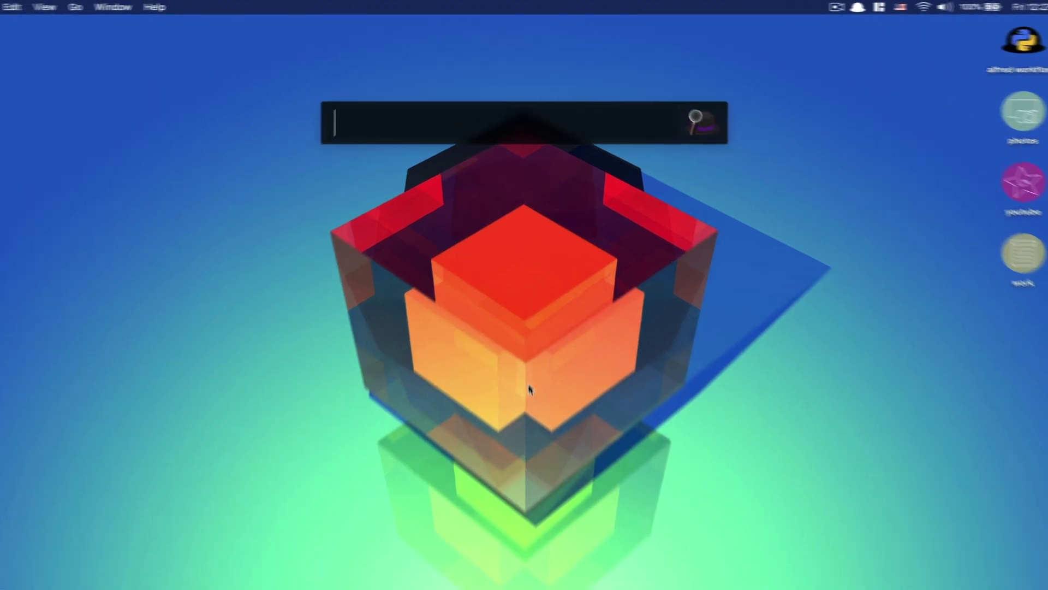
text(web reddit)
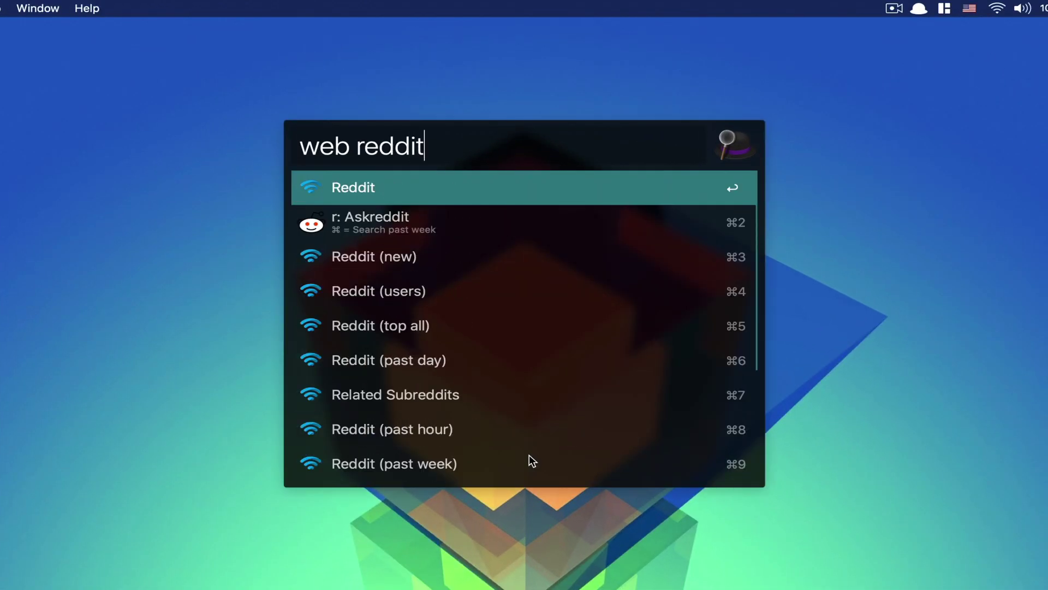
key(Down)
key(Return)
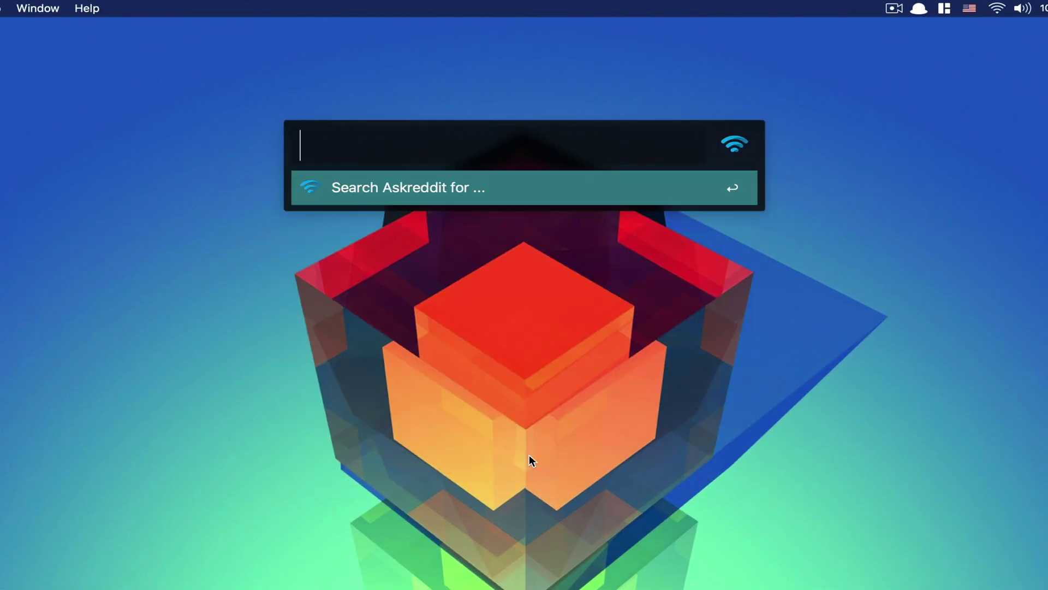
text(thoughts on the p)
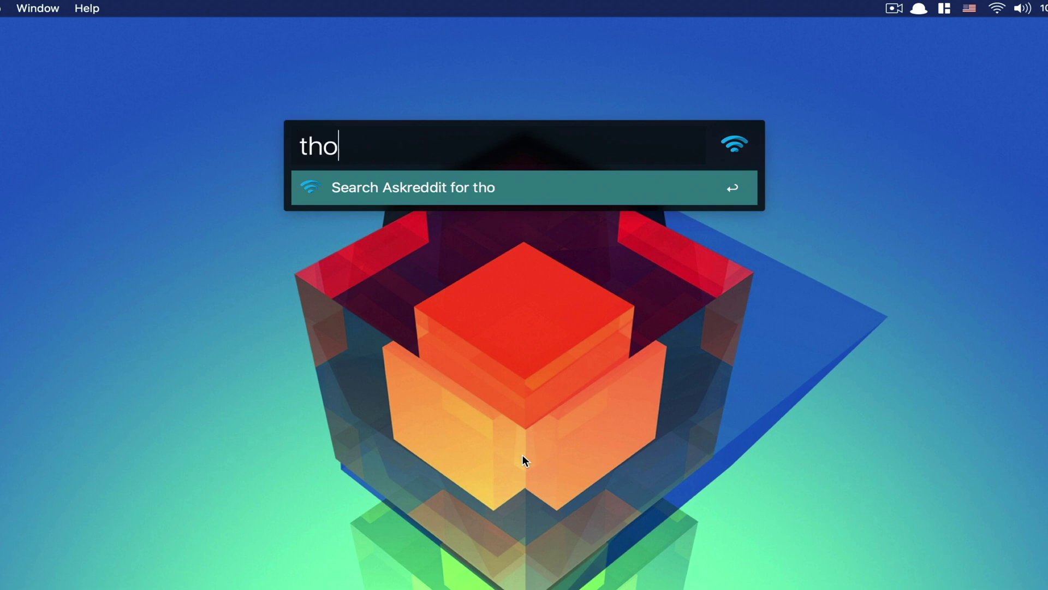
text(s5)
key(Return)
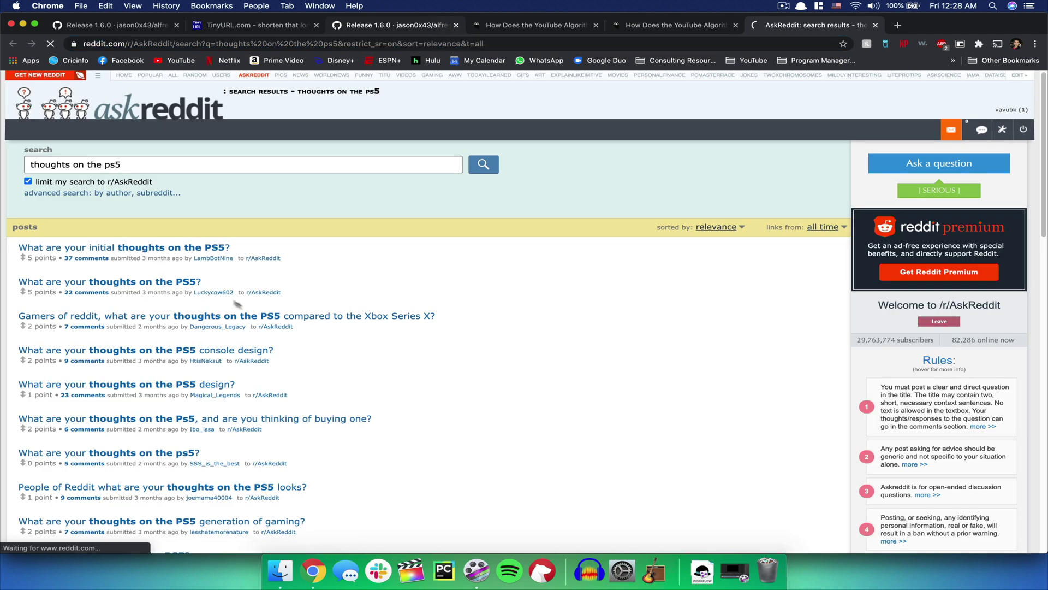
Search Quora (topics) for 'productivity', open the Productivity topic, then begin a Google trends query
key(F11)
key(alt+space)
text(web)
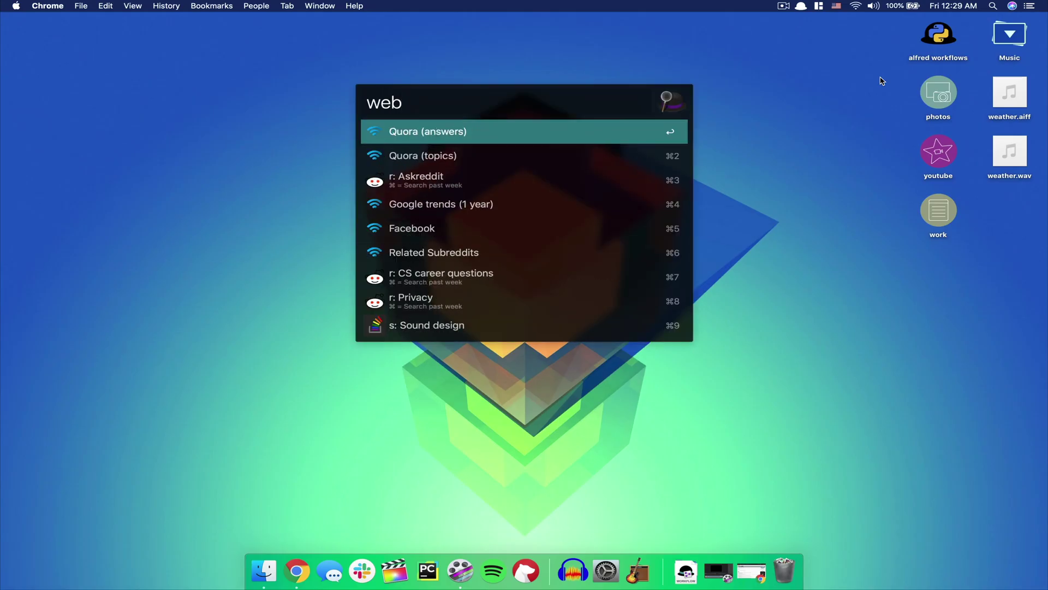
text( quora)
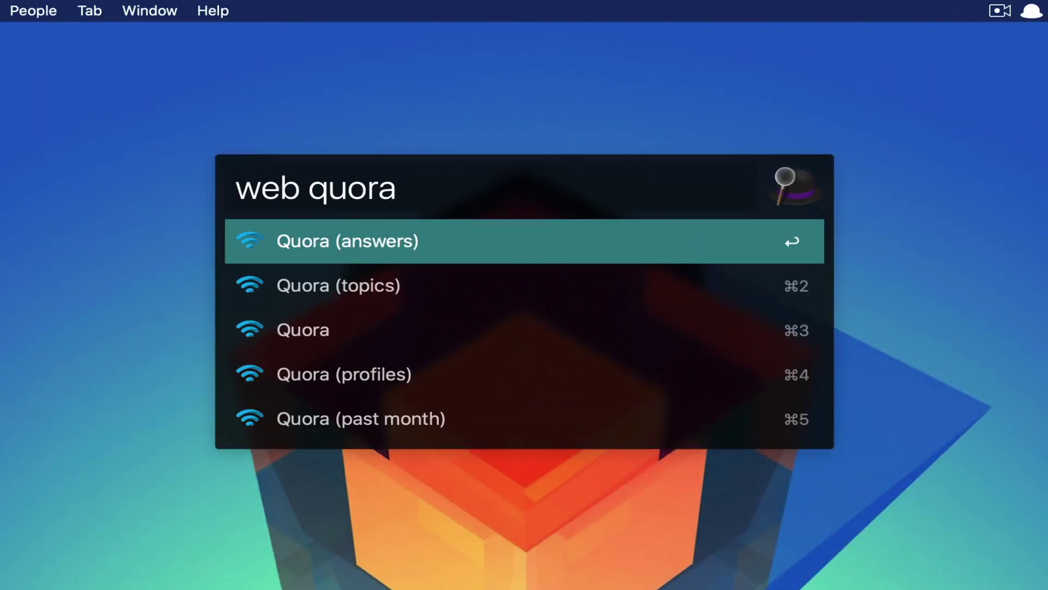
key(Down)
key(Return)
text(productivi)
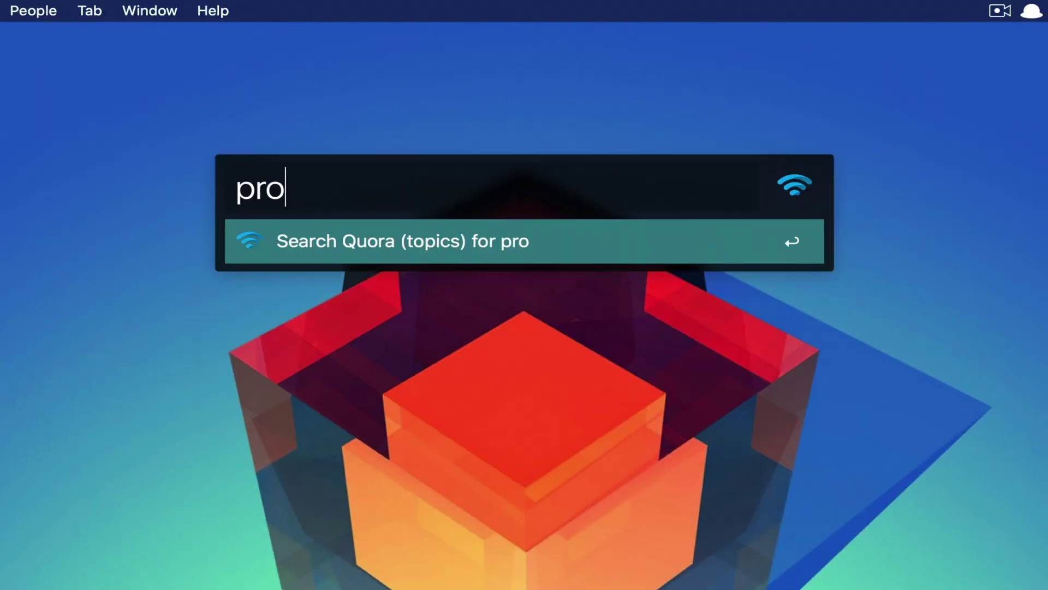
text(ty)
key(Return)
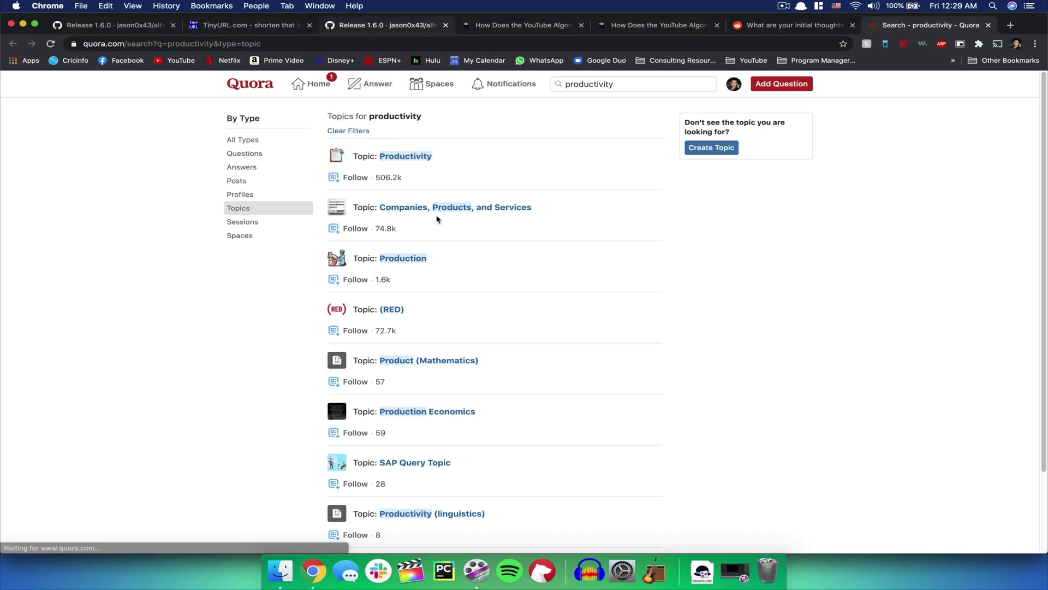
click(404, 157)
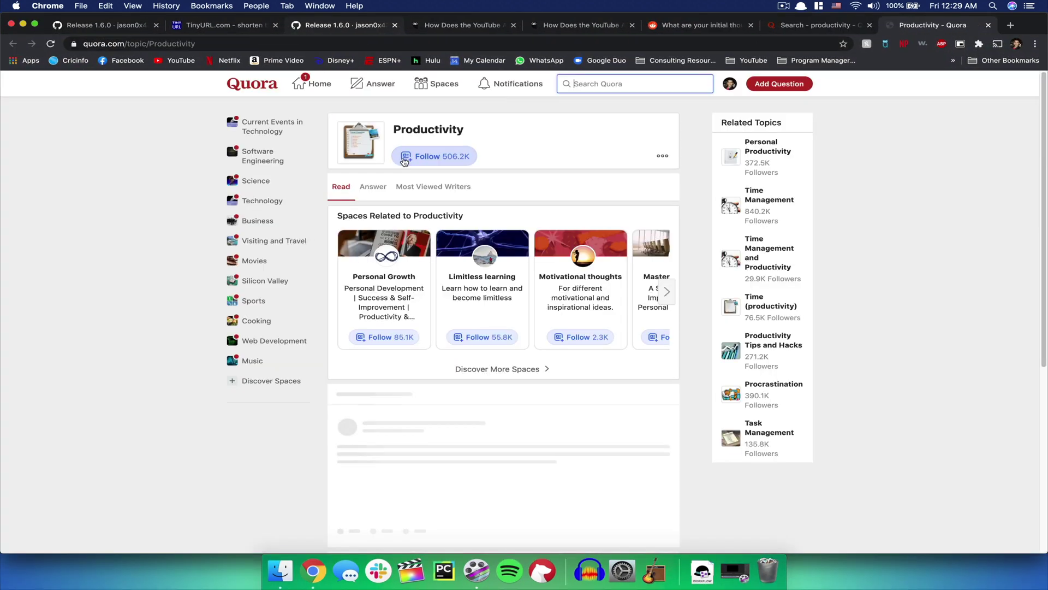
scroll(442, 229, down, 2)
scroll(441, 230, down, 1)
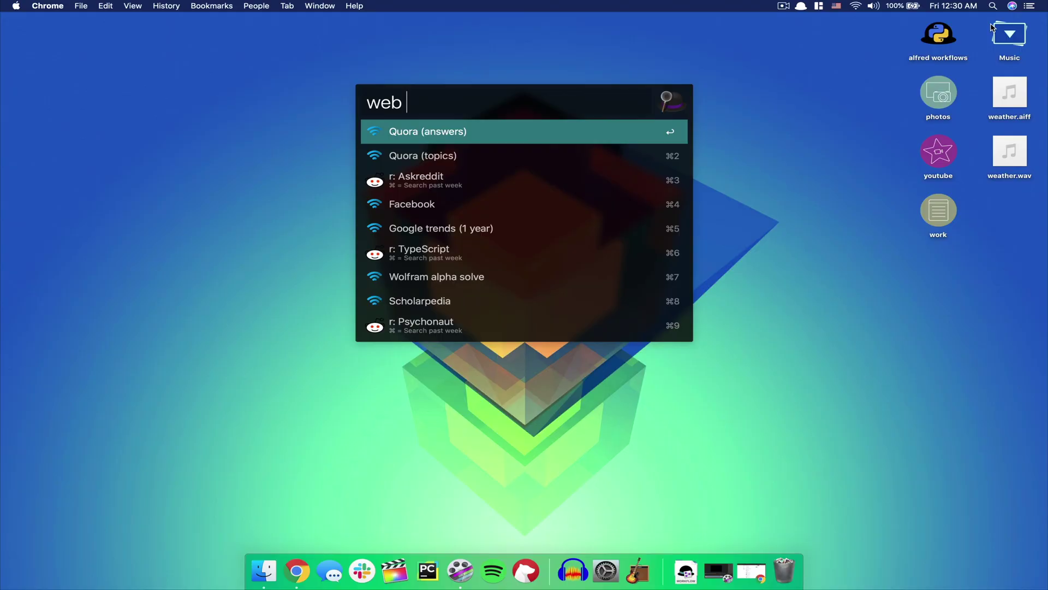
text(google)
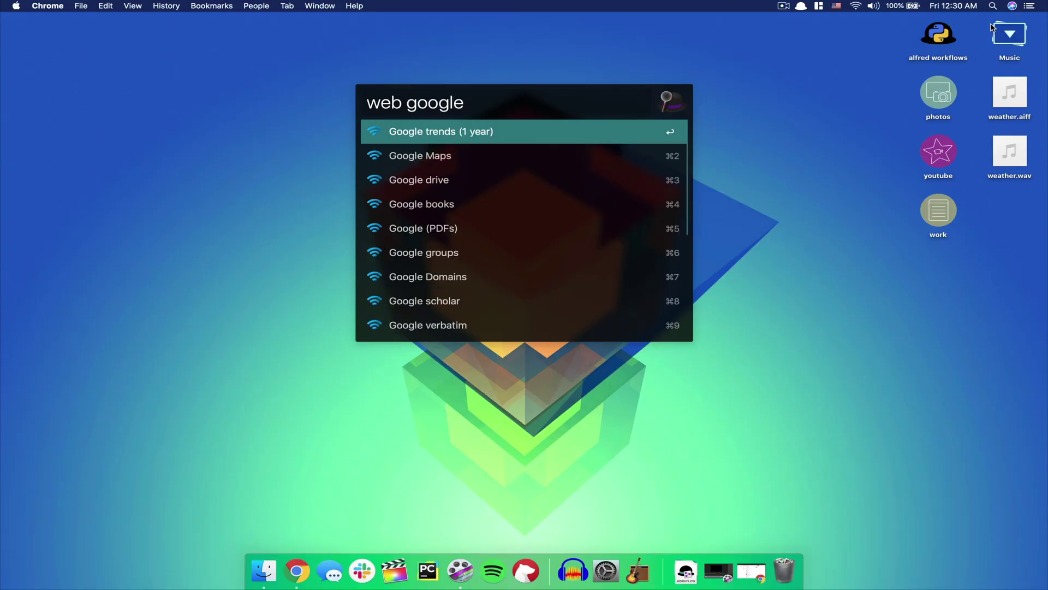
text( trenfds)
Fix the typo and run the Google trends (30 days) search for 'snowflake'
key(BackSpace)
key(BackSpace)
key(BackSpace)
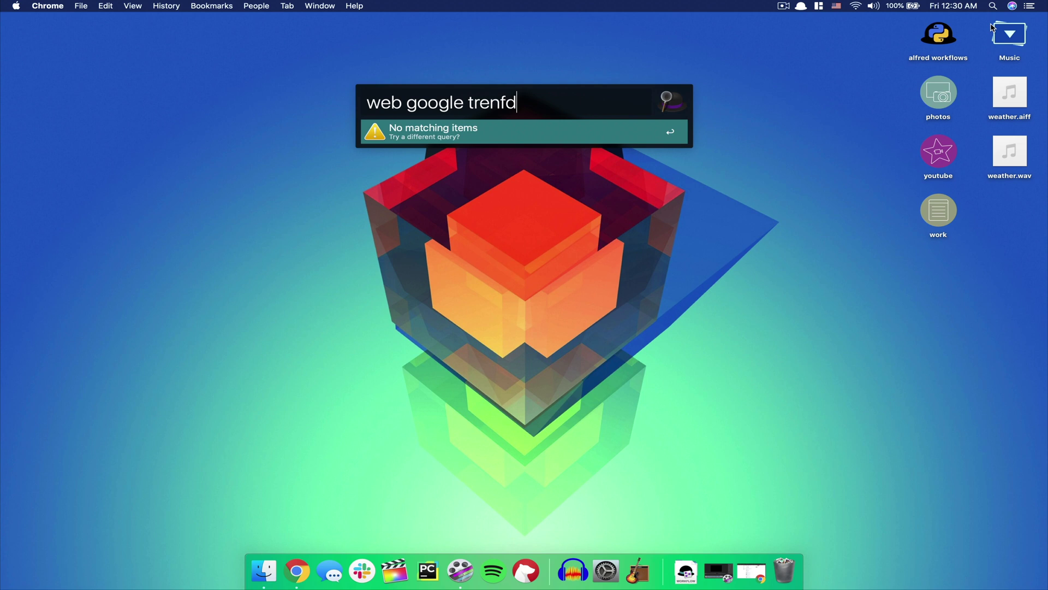
text(ds)
key(Down)
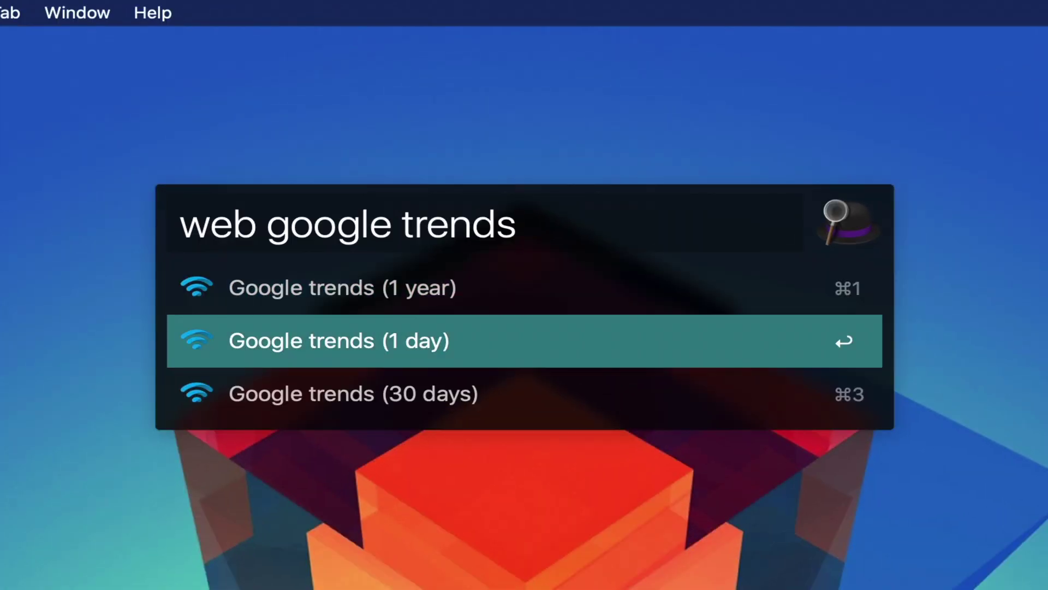
key(Down)
key(Return)
text(snowflake)
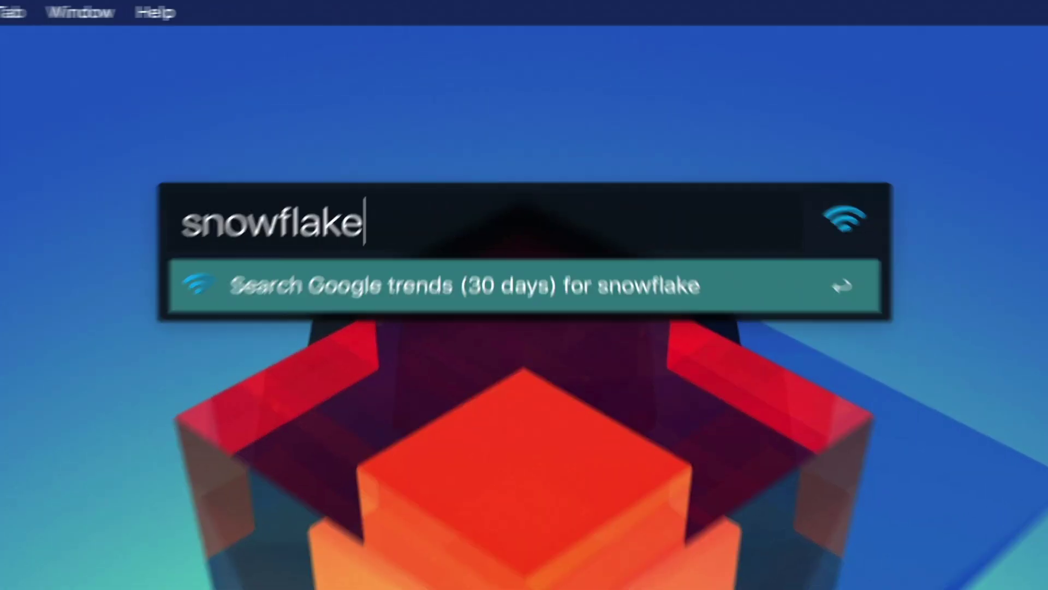
key(Return)
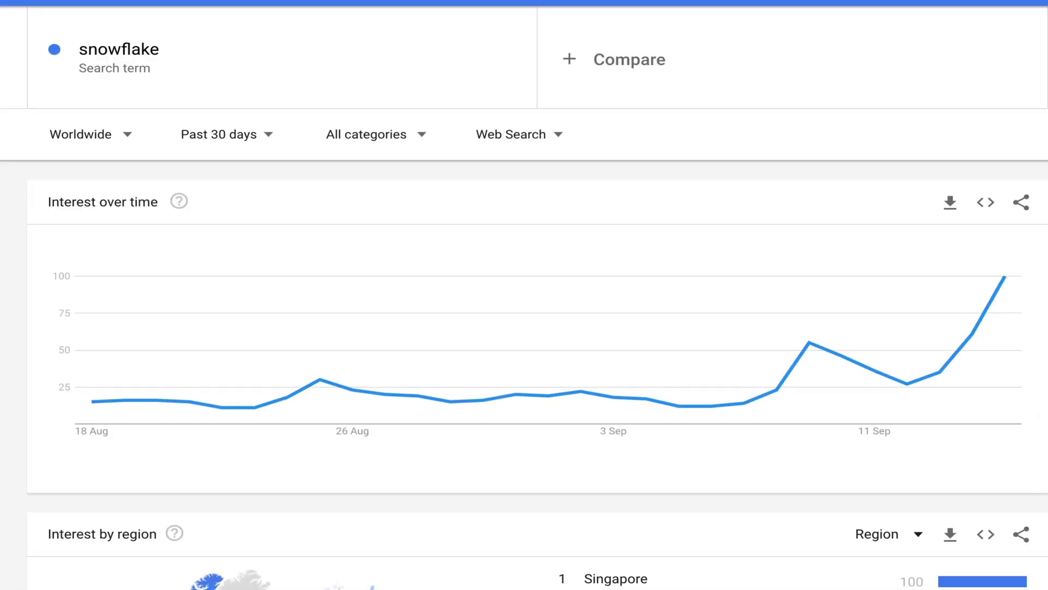
mouse_move(1003, 278)
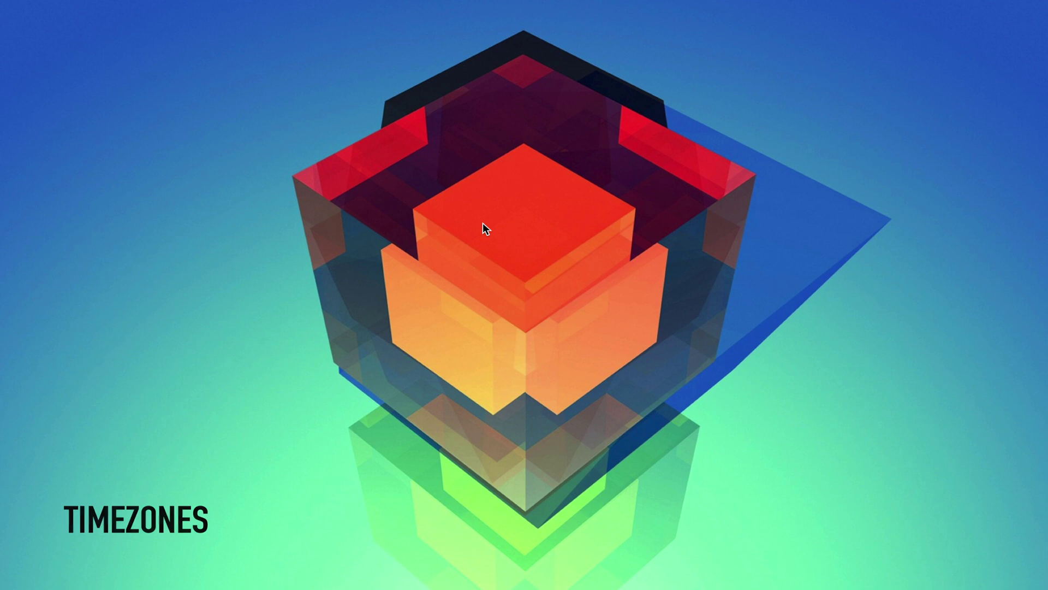
Check the 'tz' timezone list, browsing city times from New York to Singapore
key(alt+space)
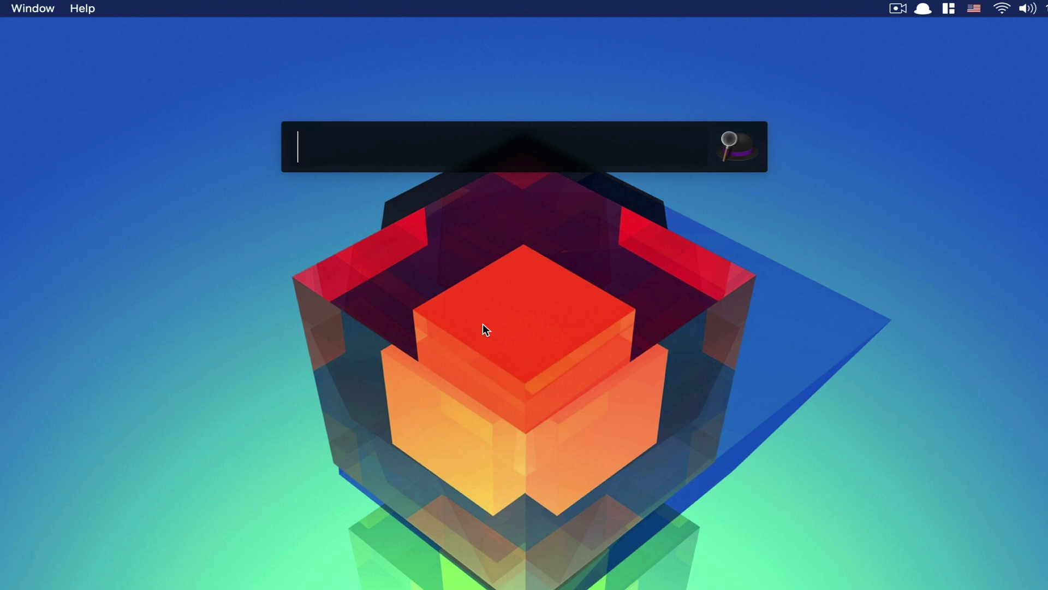
text(tz)
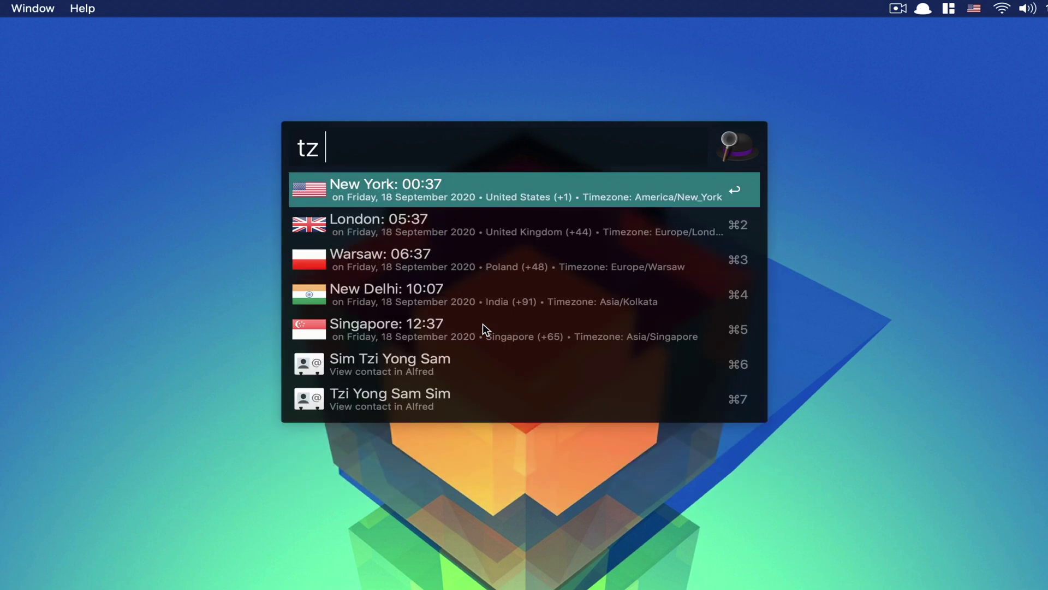
key(Down)
key(Down)
key(Down)
key(Down)
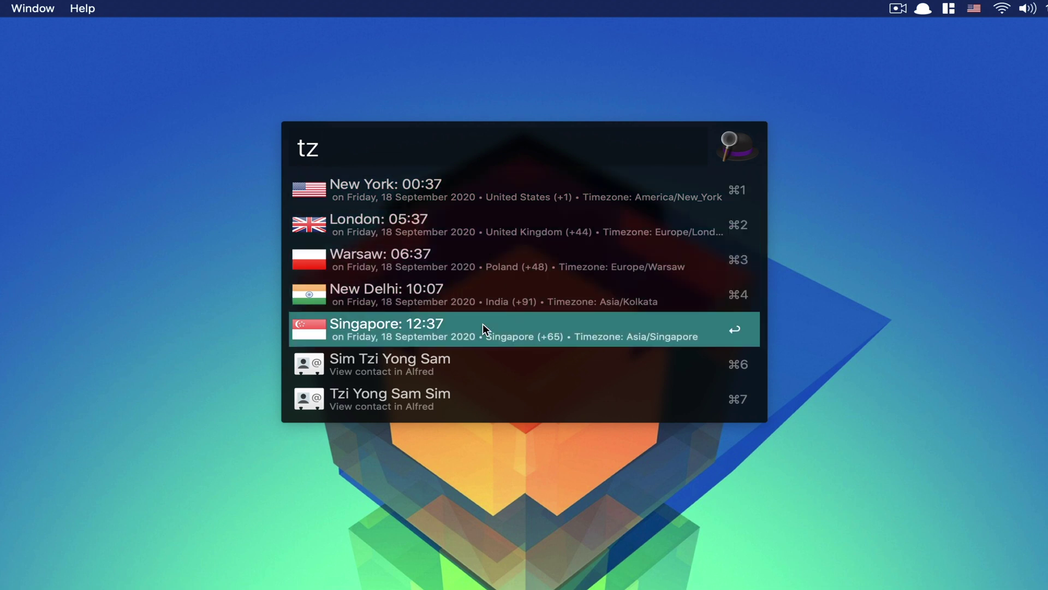
key(Up)
key(Up)
key(Up)
key(Up)
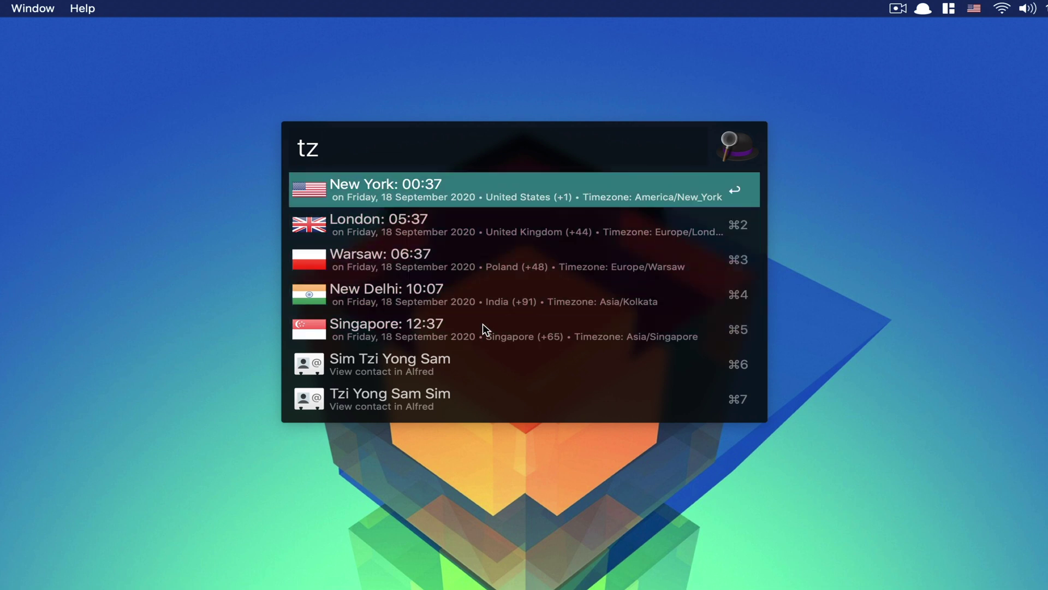
key(BackSpace)
key(BackSpace)
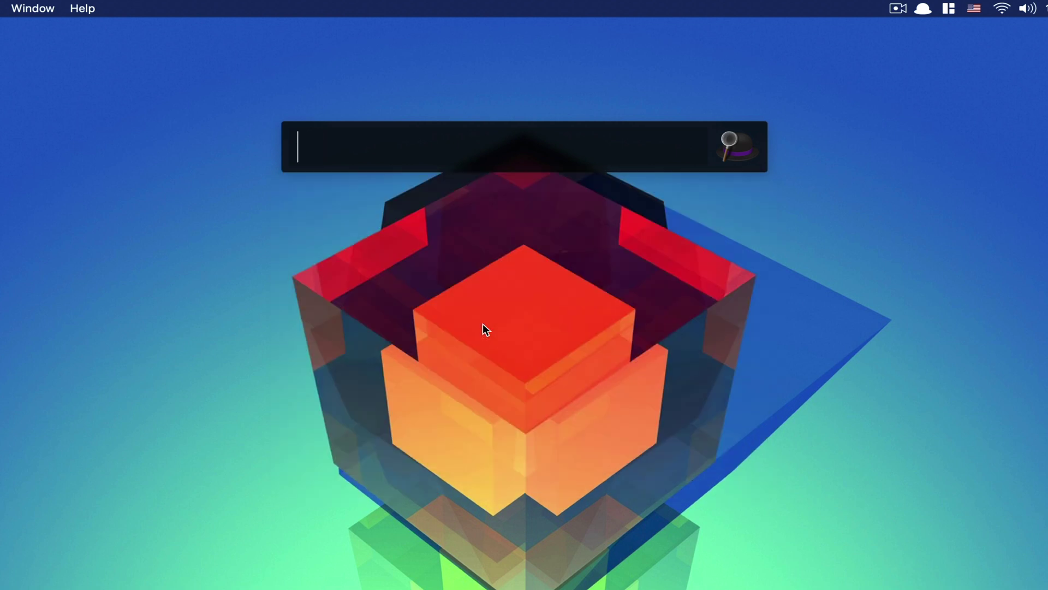
text(tz)
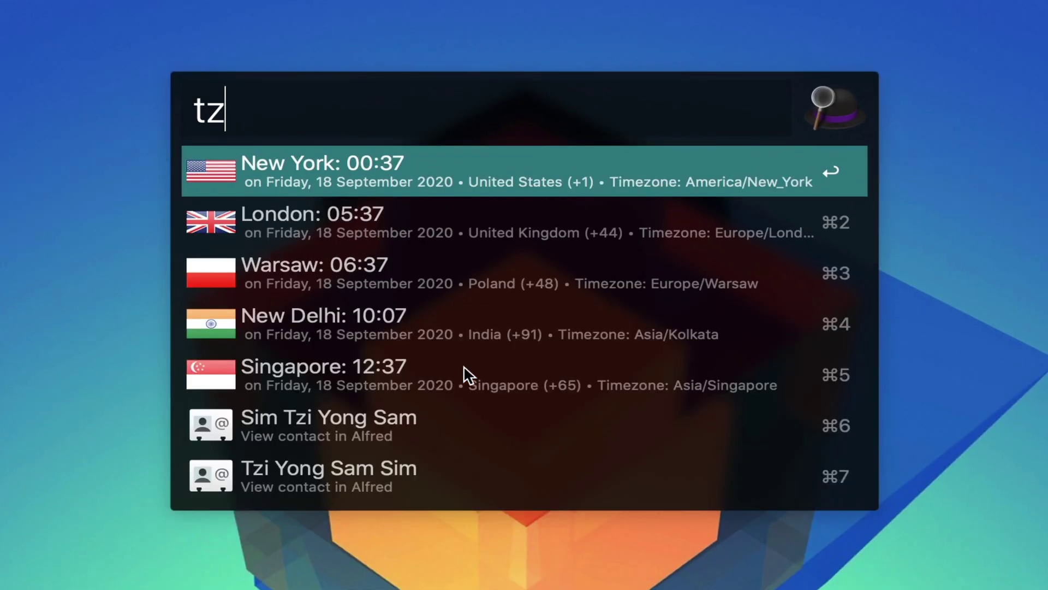
Browse the timezone commands and type 'timezone add chicago' to find Chicago matches
key(BackSpace)
key(BackSpace)
text(timezone)
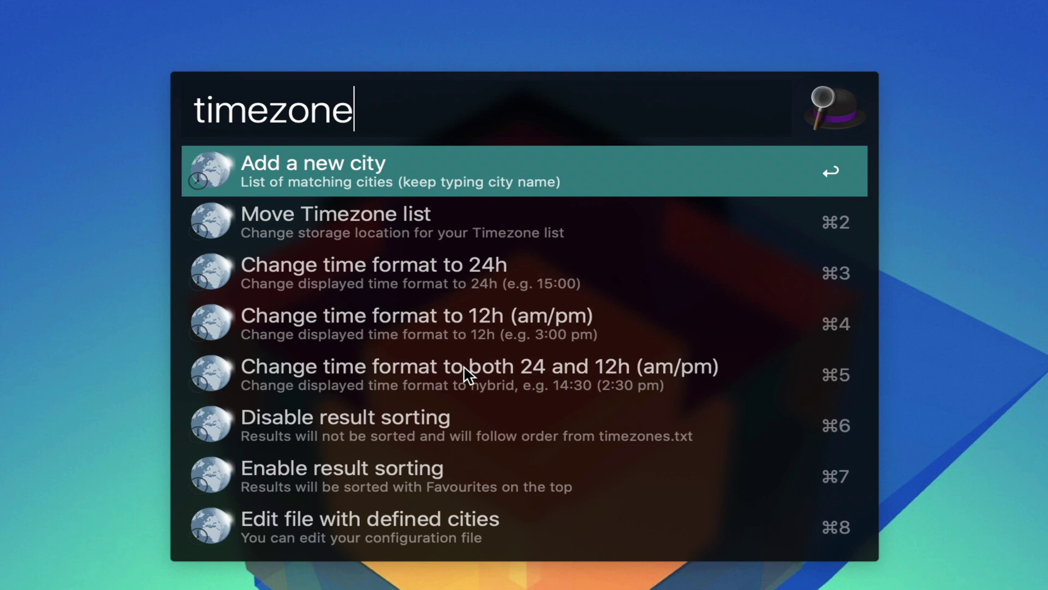
key(Down)
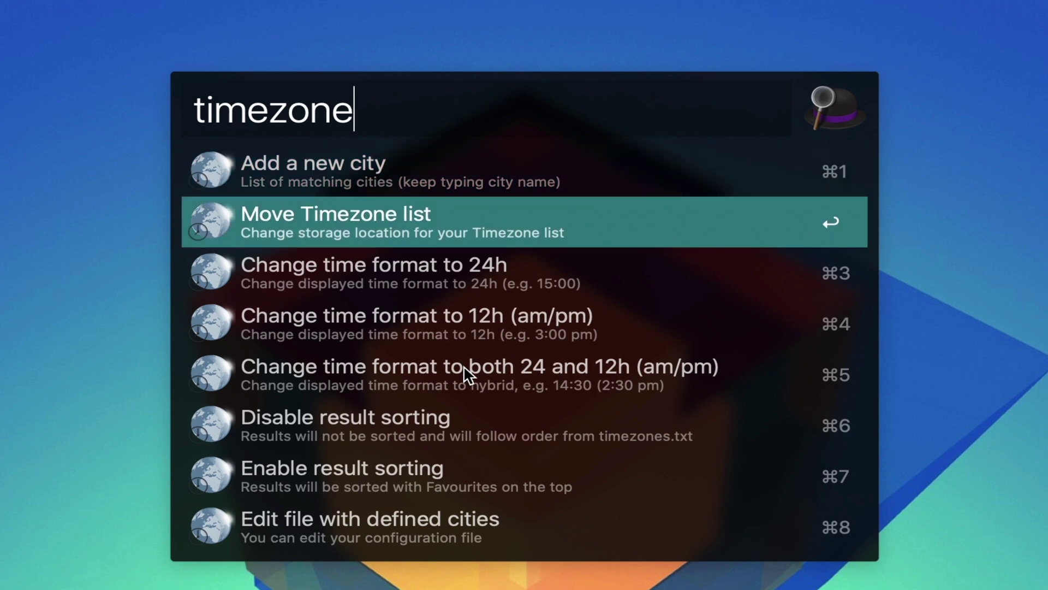
key(Down)
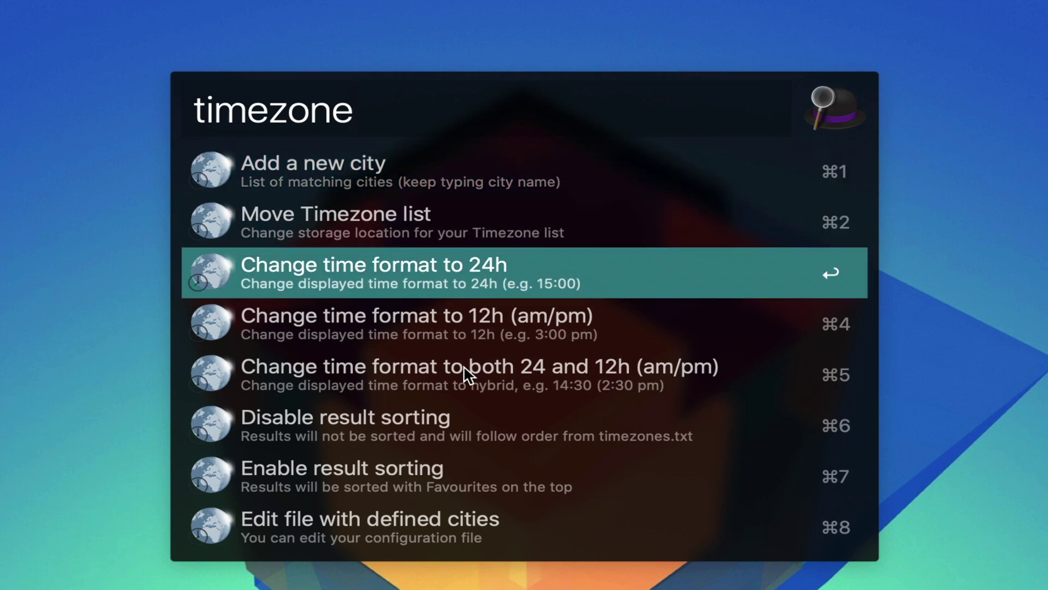
key(Up)
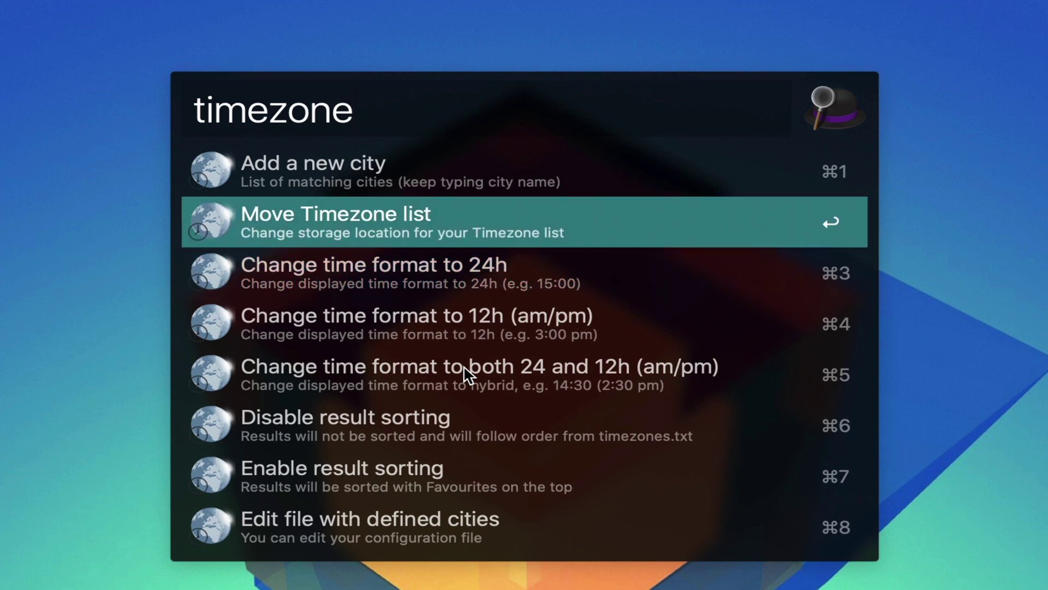
key(Up)
text(add )
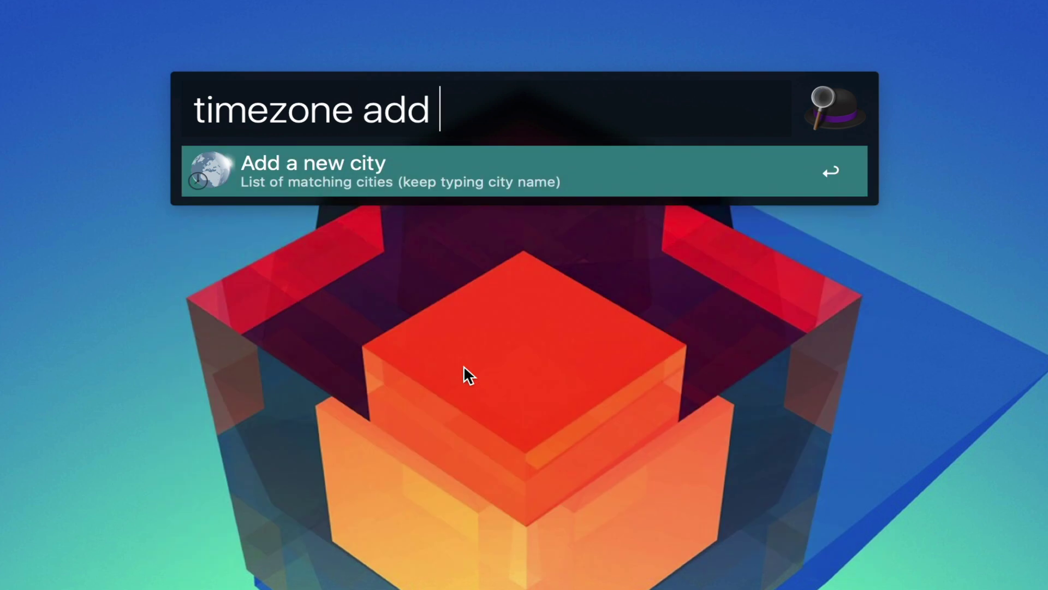
text(chicah)
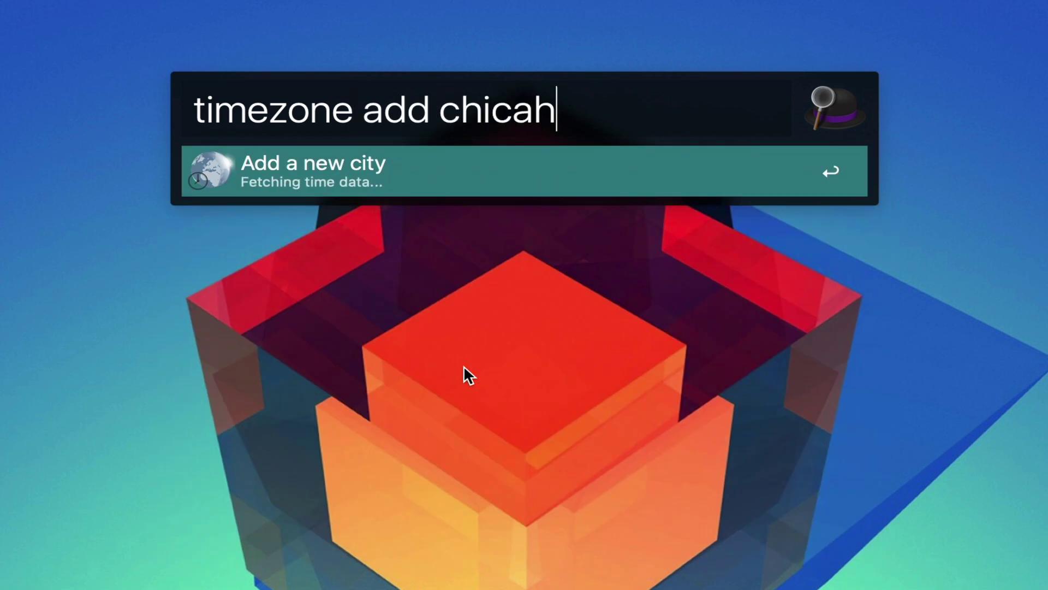
key(BackSpace)
text(go)
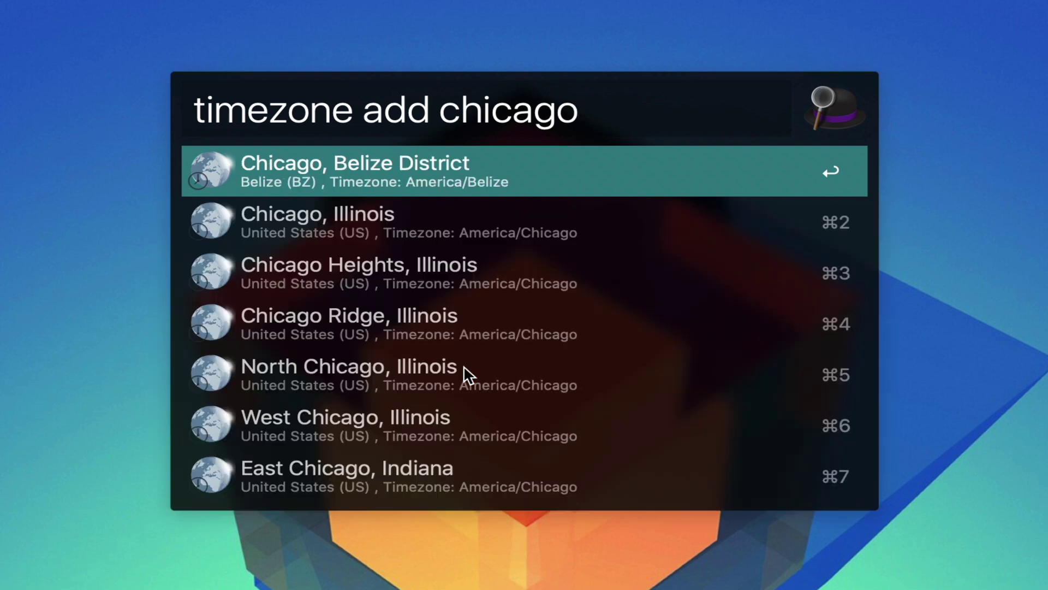
Add Chicago, Illinois, then reopen the 'tz' list showing Chicago at the top
key(Down)
key(Return)
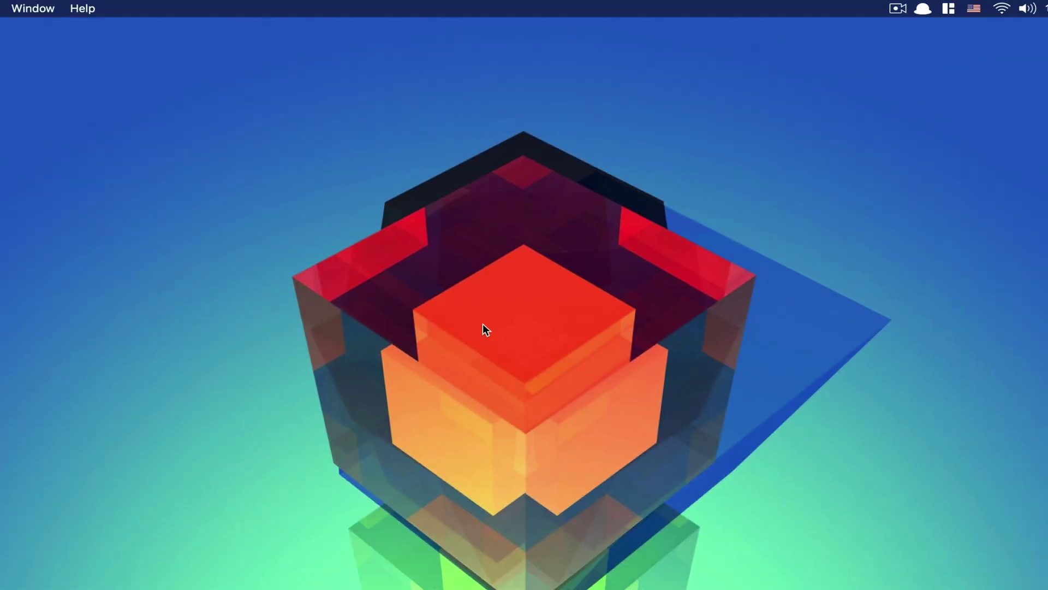
key(alt+space)
text(tz)
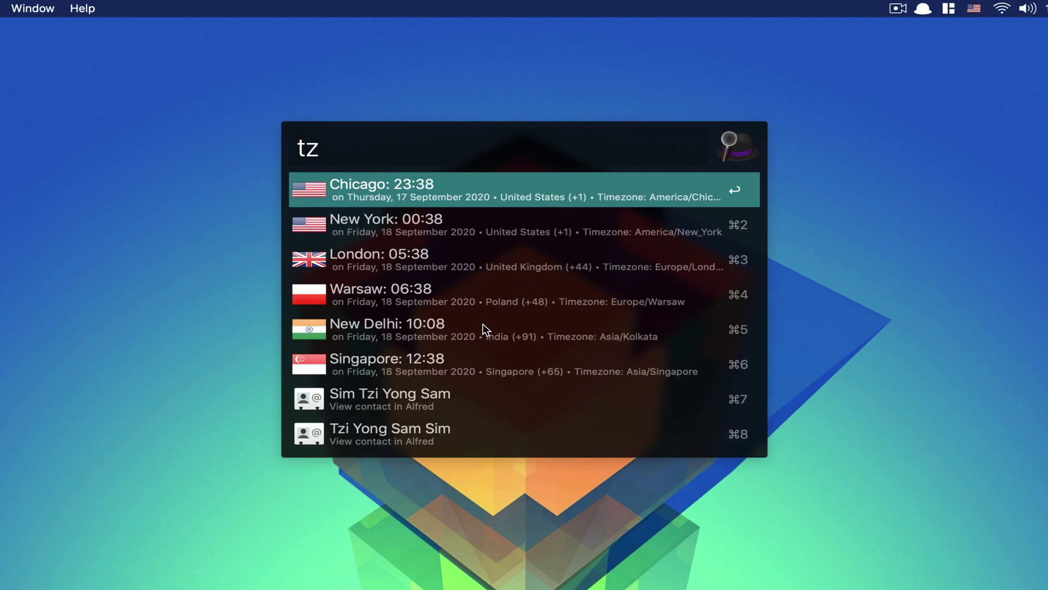